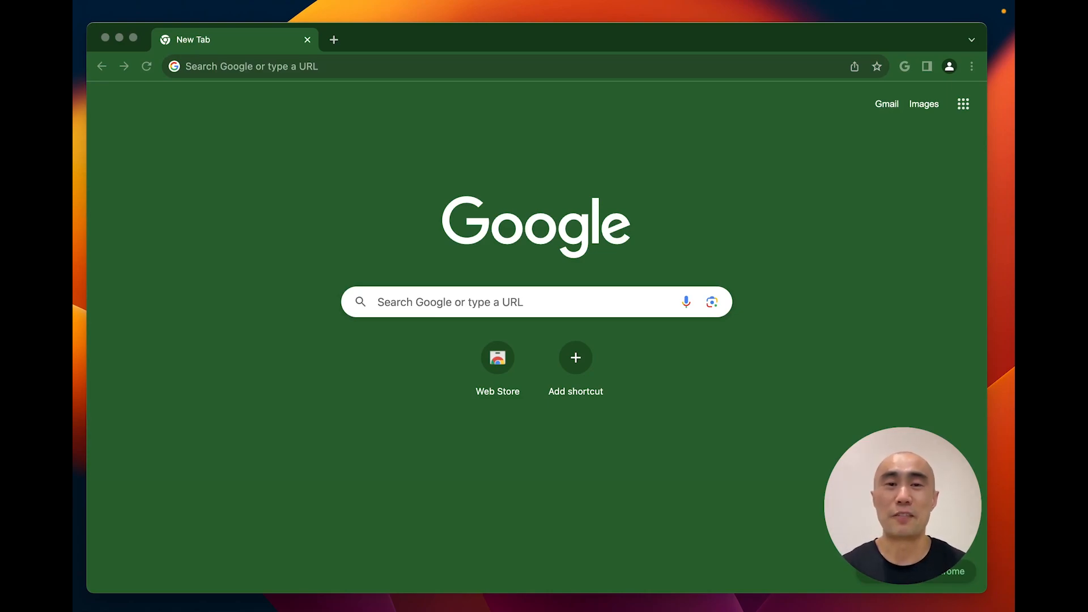
Step: Open the address bar's search suggestions on the Chrome New Tab page
click(267, 68)
Step: Search Google for 'what is metamask' and scroll through the results
click(275, 93)
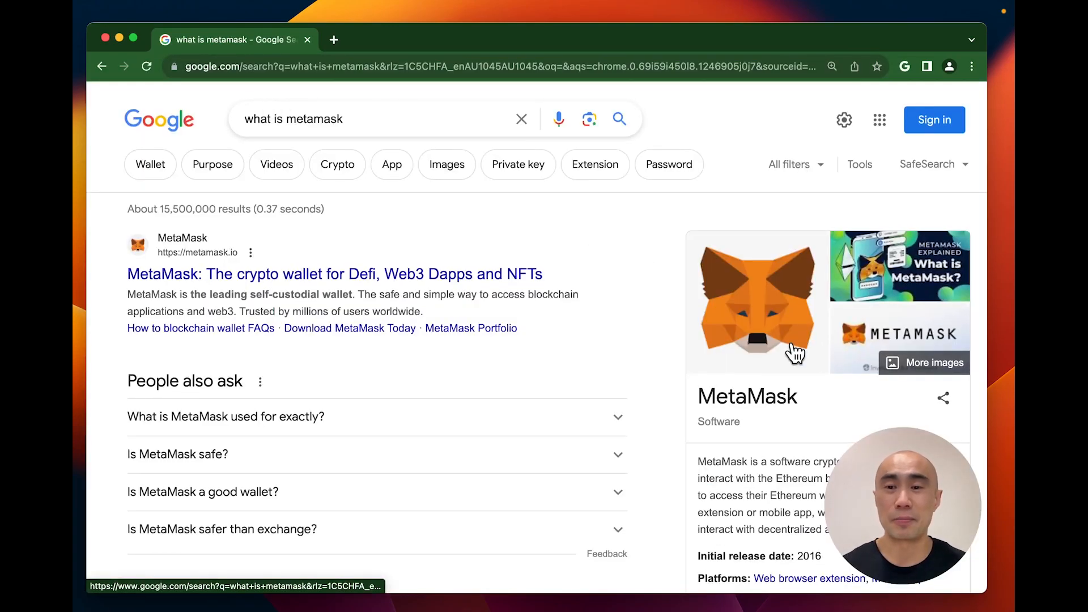
scroll(794, 351, down, 3)
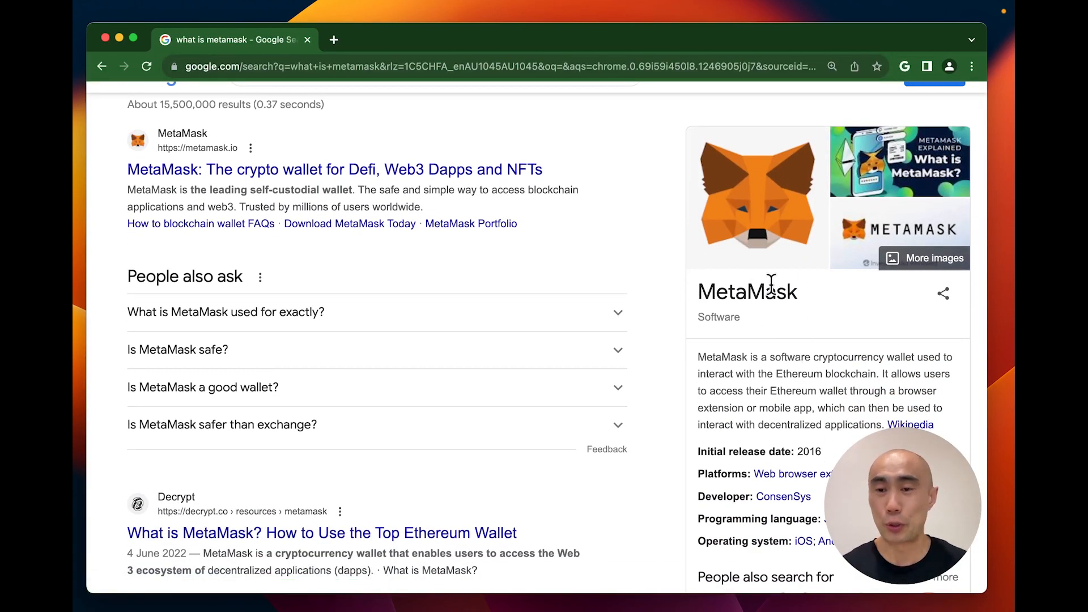
scroll(783, 284, down, 3)
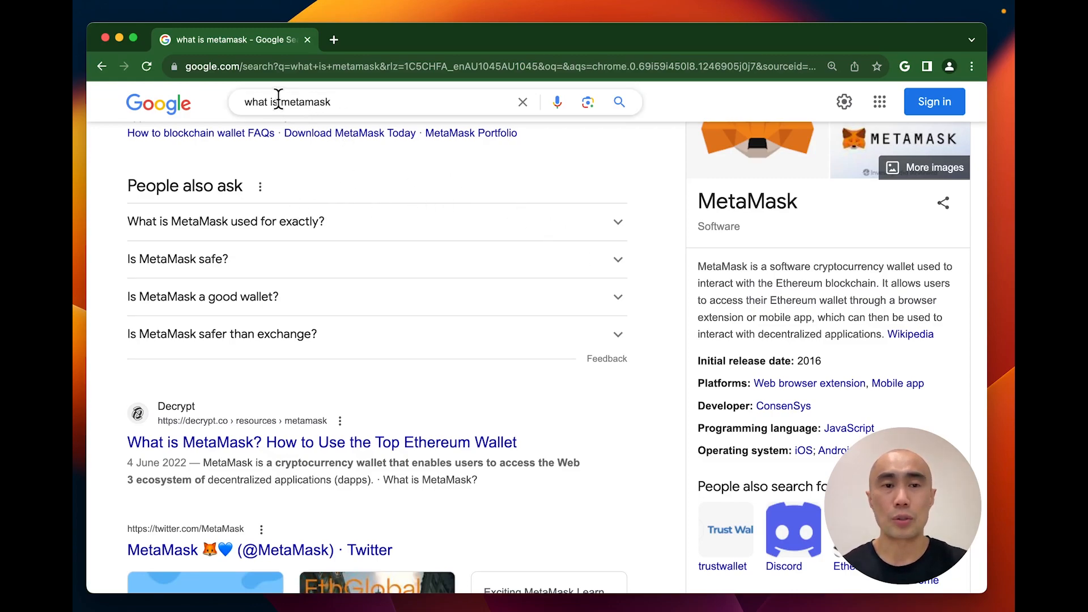
Step: Change the query to 'chrome metamask' and open MetaMask's Chrome Web Store listing
drag(282, 102, 240, 103)
text(chrome)
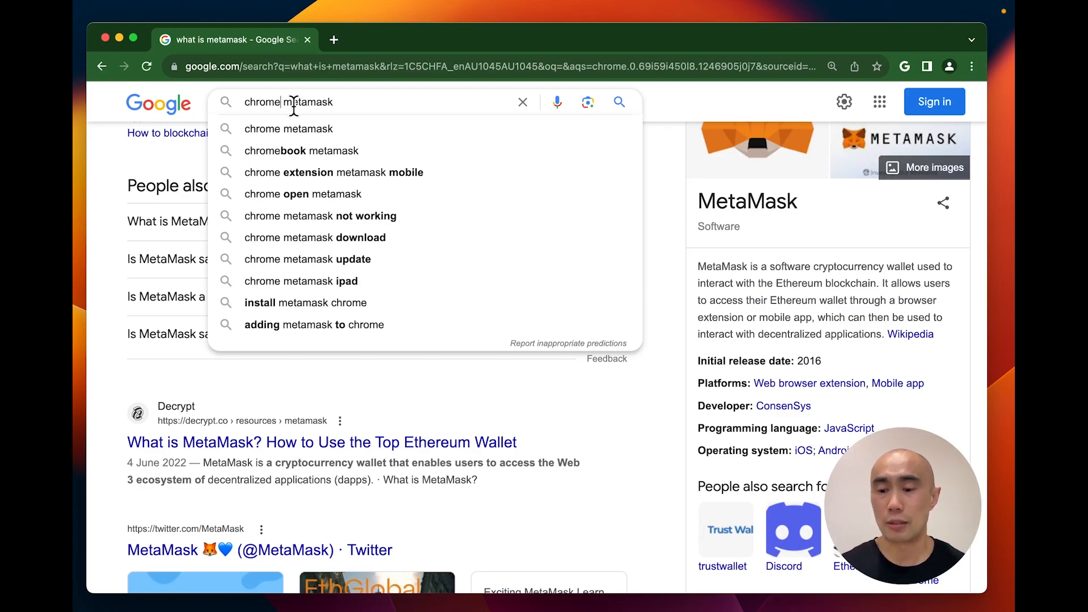
key(Return)
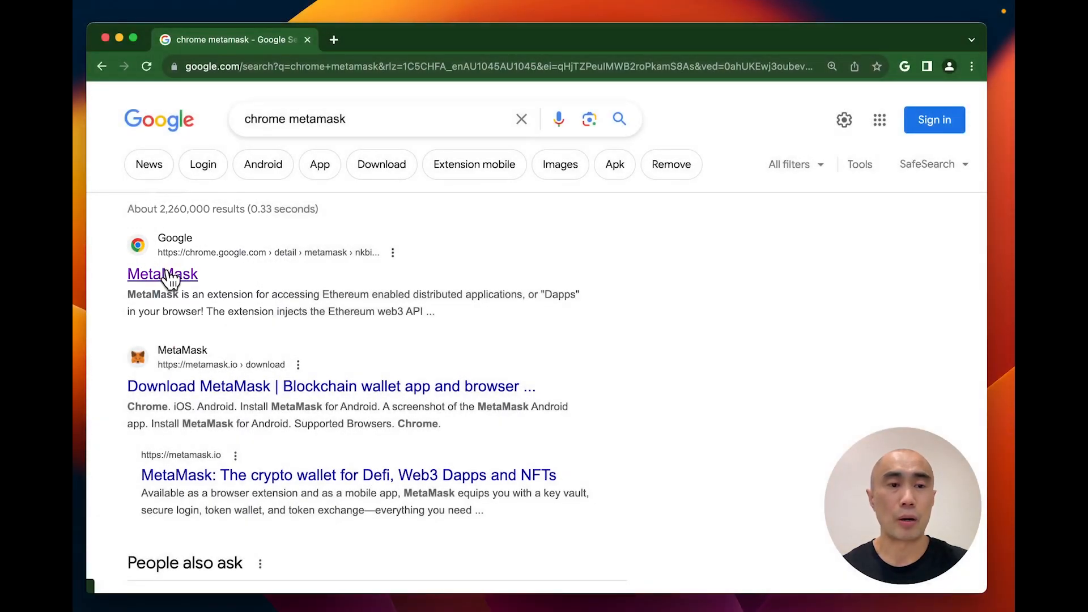
click(164, 275)
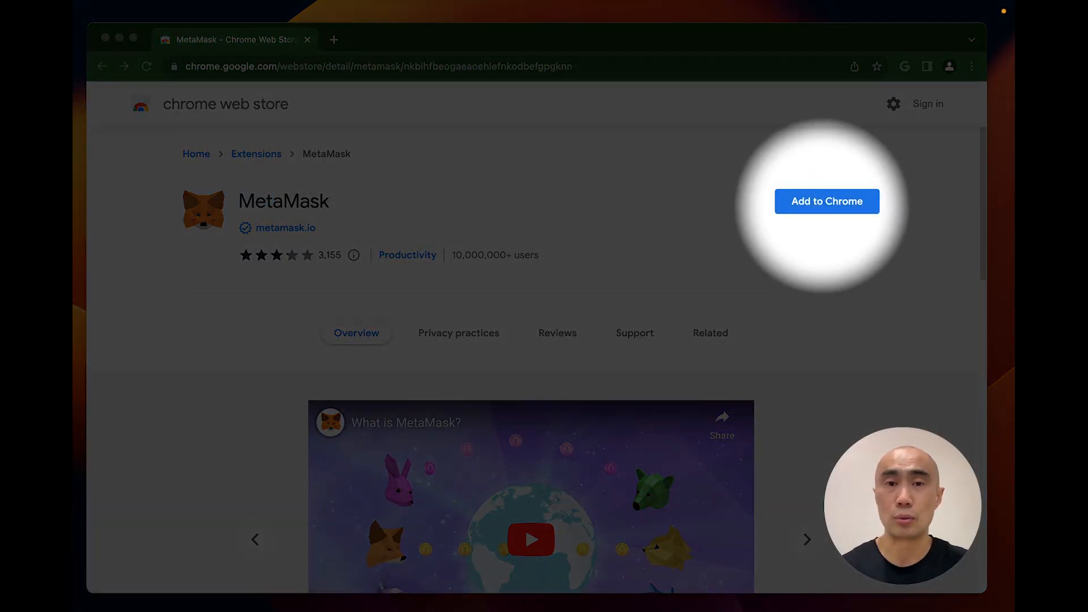
Step: Review the MetaMask Web Store listing and add the extension to Chrome
scroll(552, 281, down, 2)
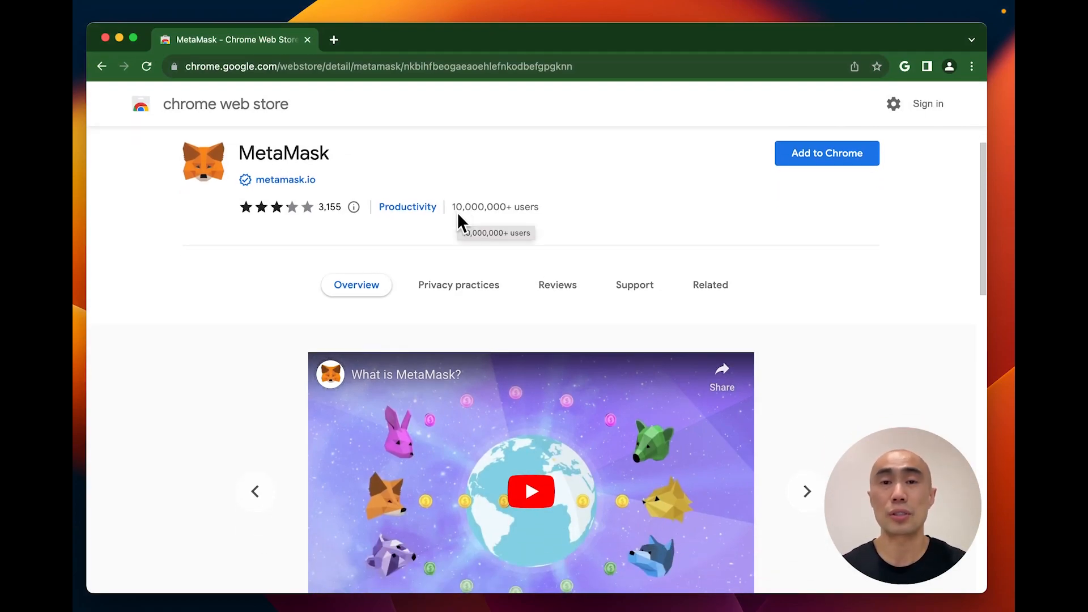
scroll(462, 224, down, 3)
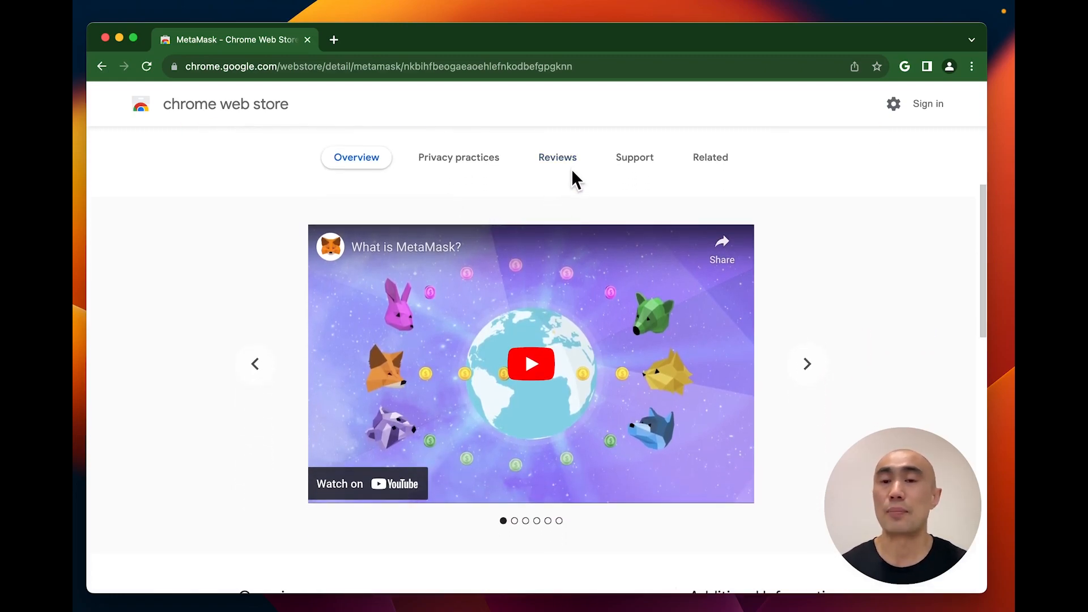
scroll(631, 333, down, 2)
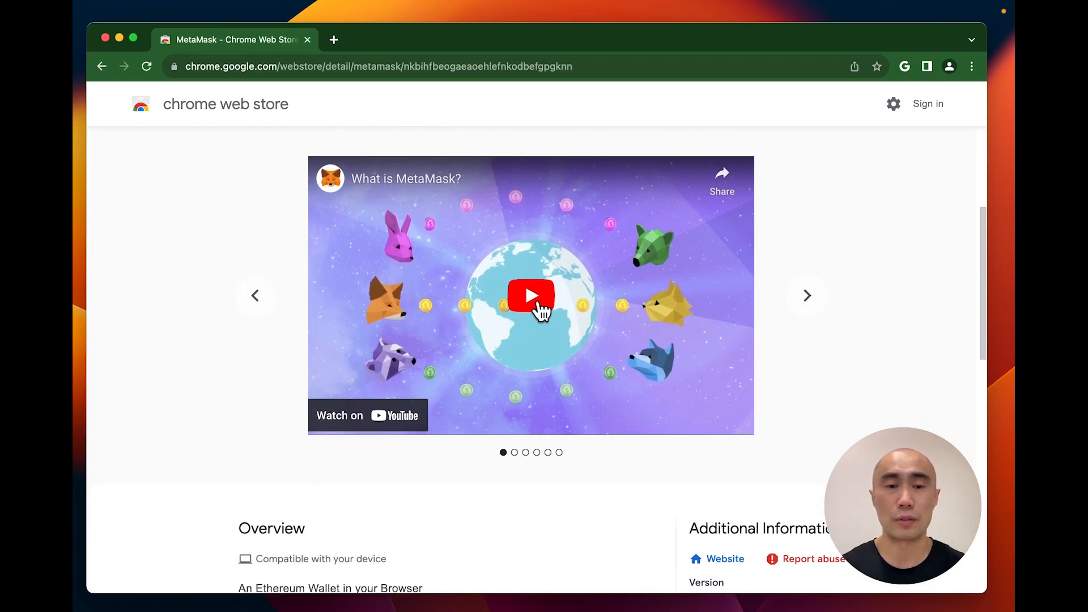
scroll(549, 313, down, 8)
scroll(548, 306, down, 3)
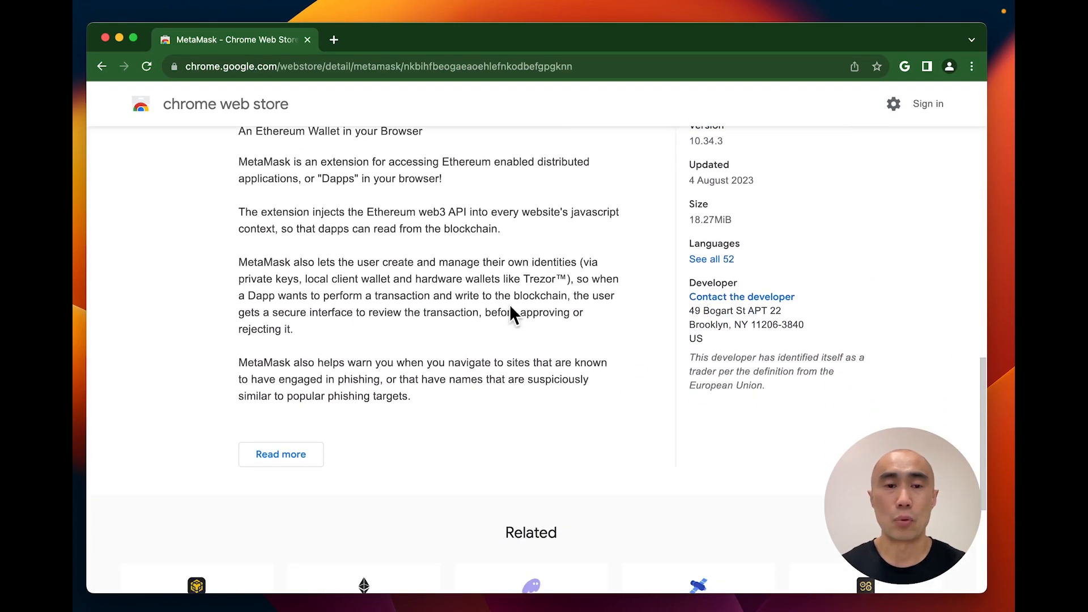
scroll(523, 322, up, 14)
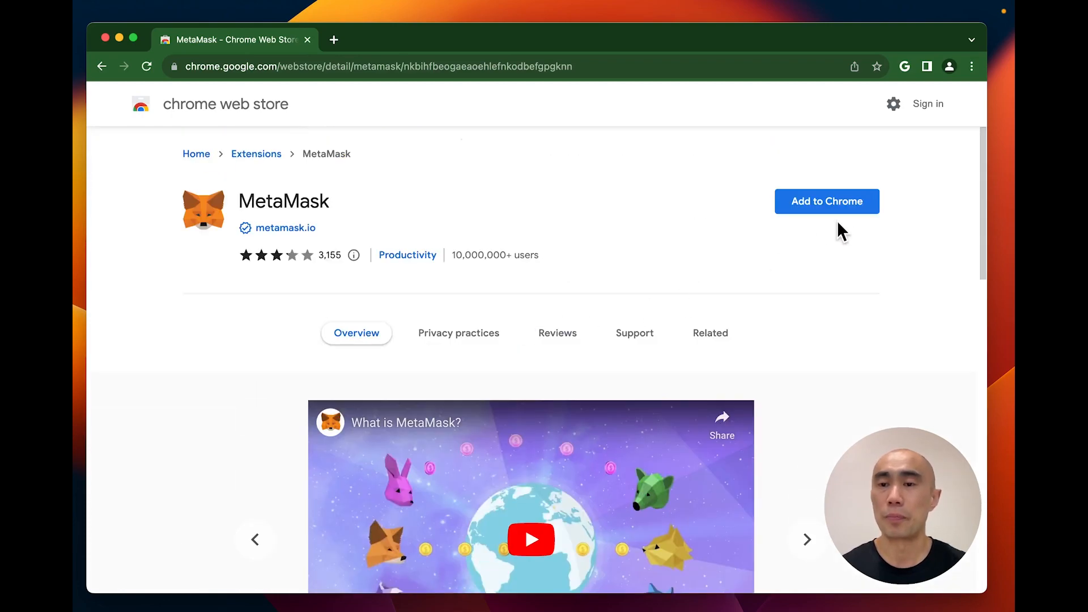
click(855, 211)
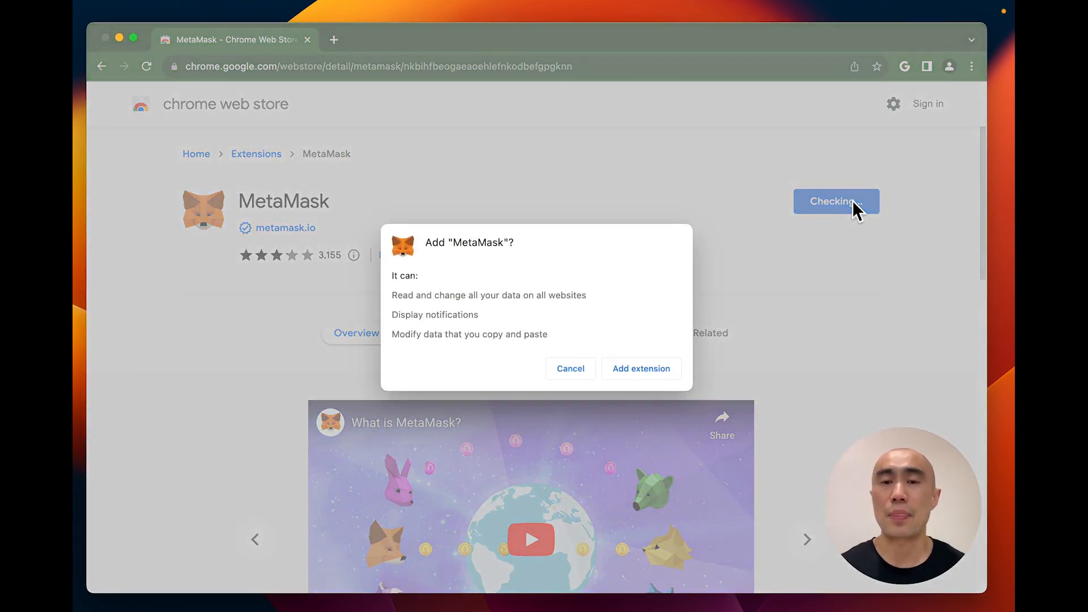
click(649, 369)
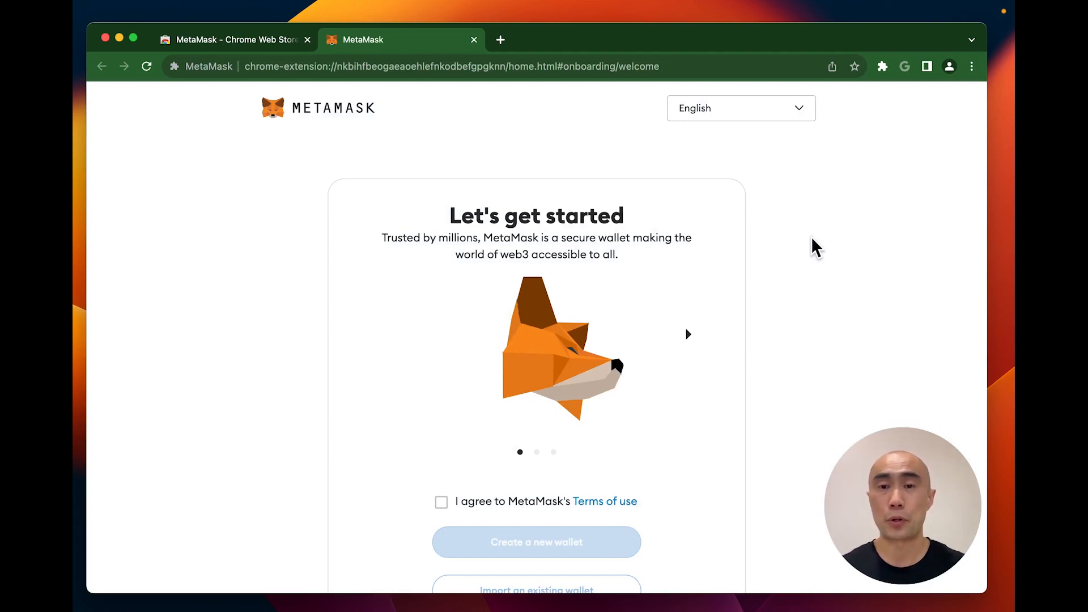
Step: Accept MetaMask's terms, choose to create a new wallet, and agree to usage data collection
scroll(811, 236, down, 3)
click(440, 421)
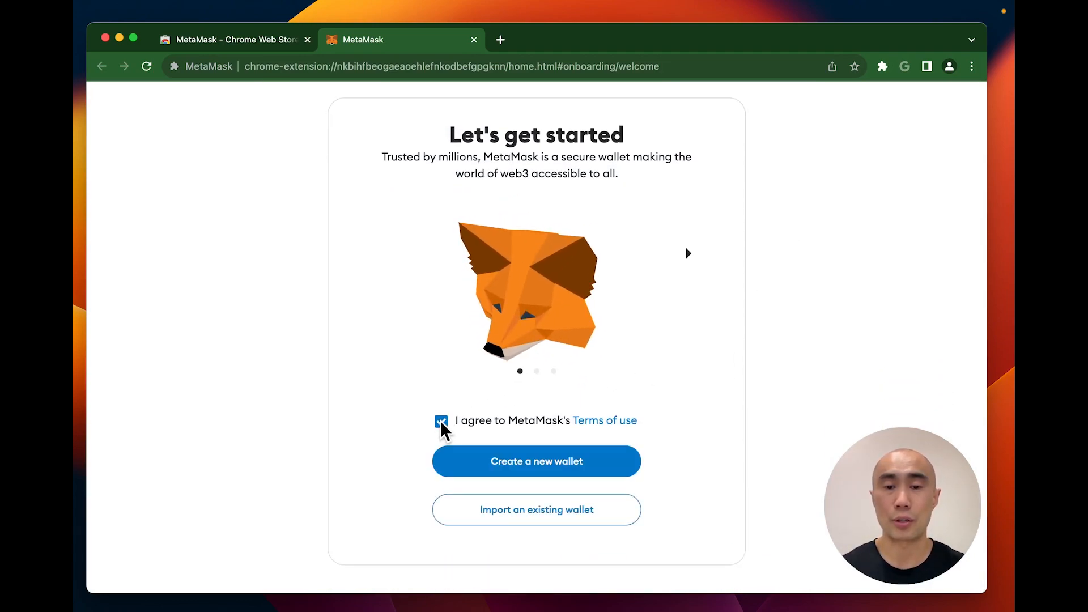
click(553, 473)
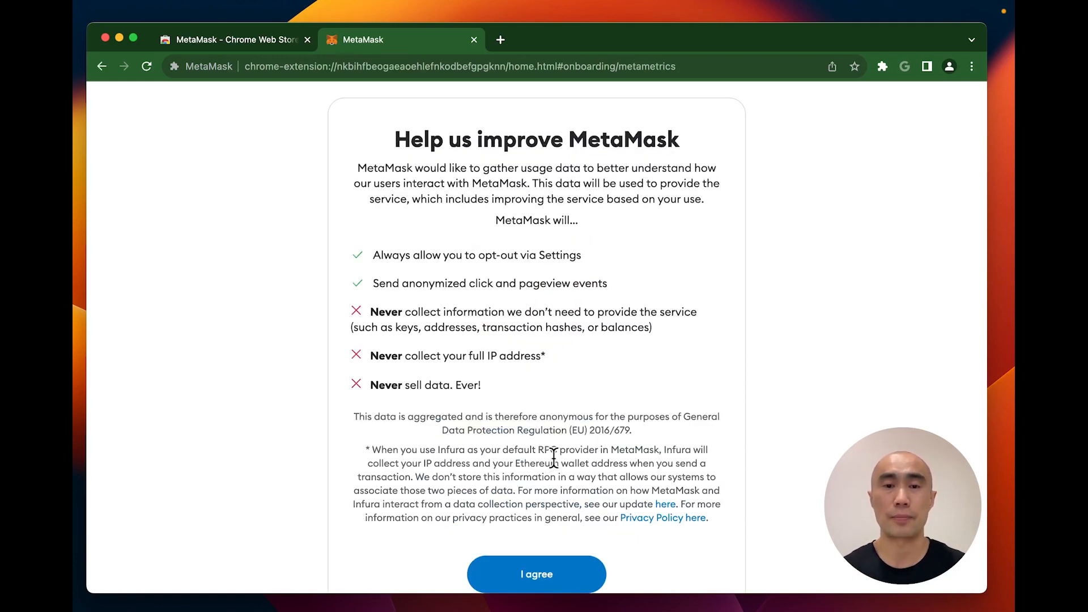
scroll(553, 459, down, 3)
scroll(624, 447, up, 1)
scroll(623, 447, down, 1)
click(543, 457)
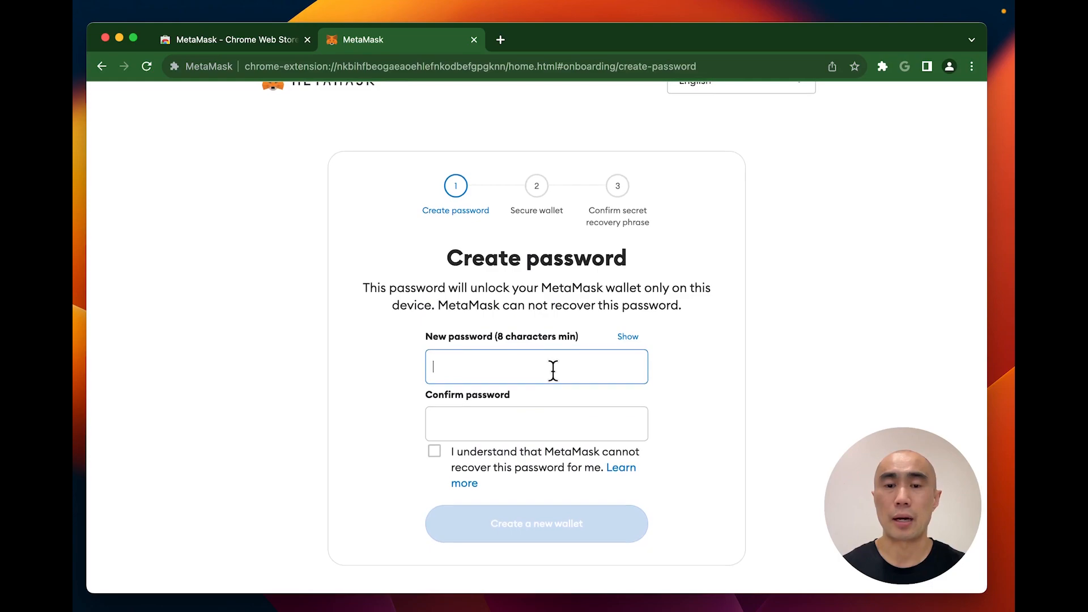
Step: Set and confirm the wallet password, acknowledge it's unrecoverable, and create the wallet
text(12345678)
key(Tab)
text(12345678)
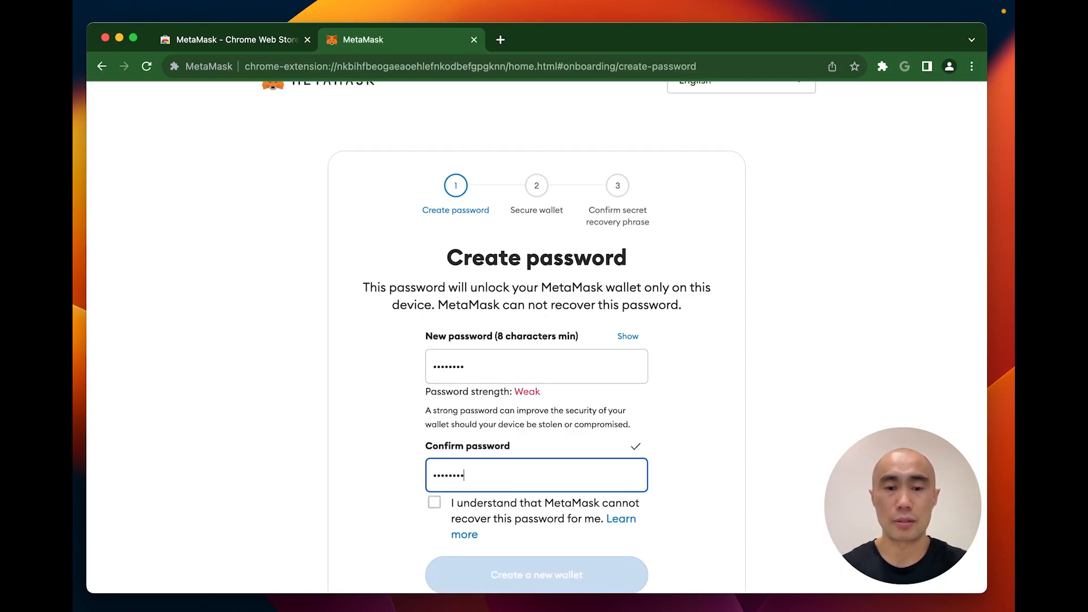
scroll(556, 374, down, 2)
click(434, 452)
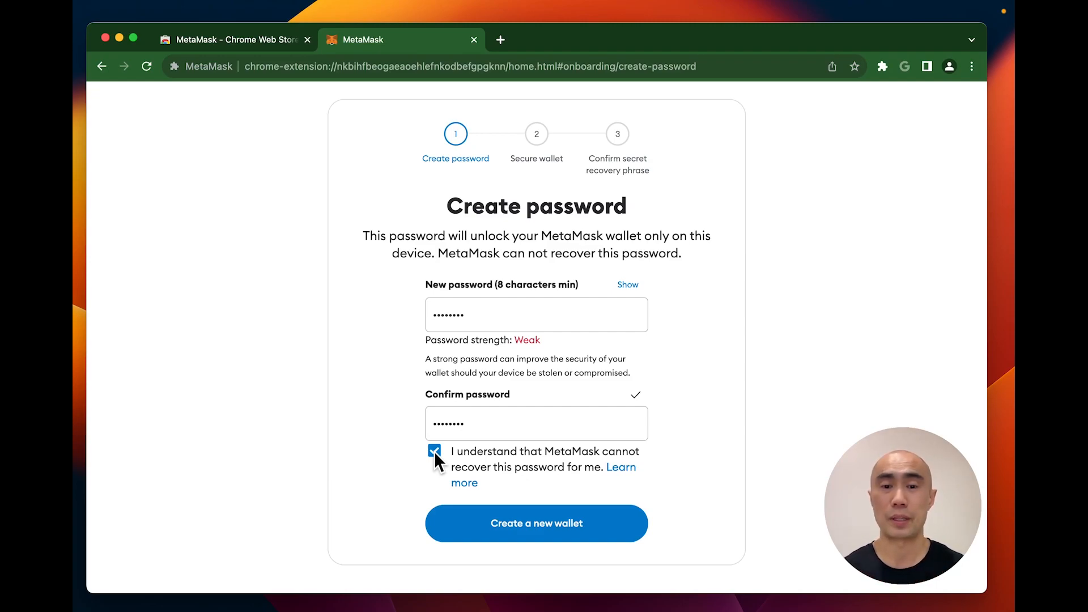
click(565, 526)
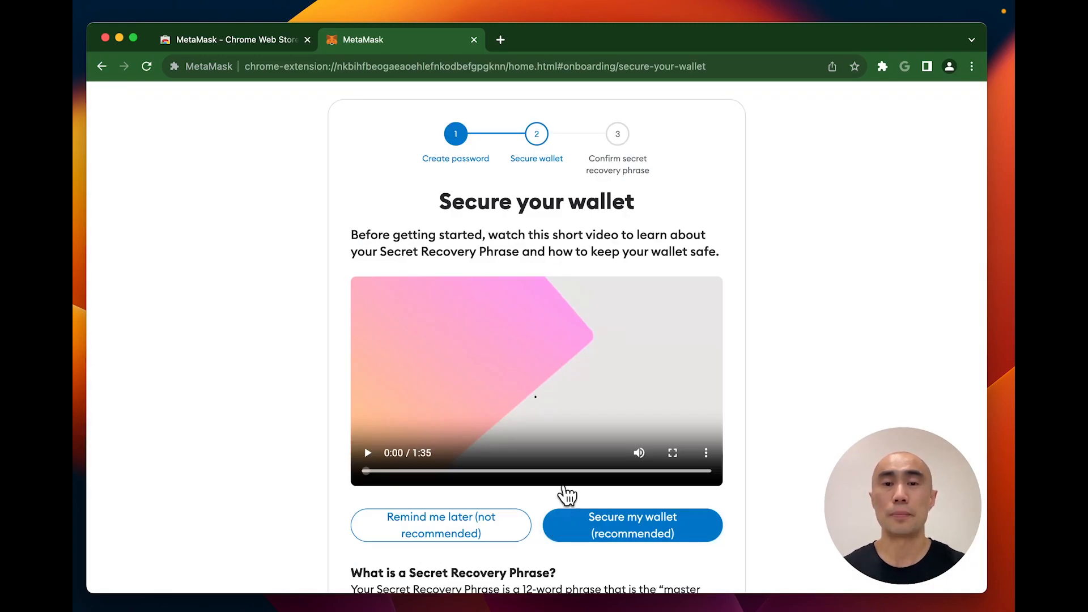
Step: Read the Secret Recovery Phrase explanation, then continue with Secure my wallet (recommended)
scroll(558, 170, down, 3)
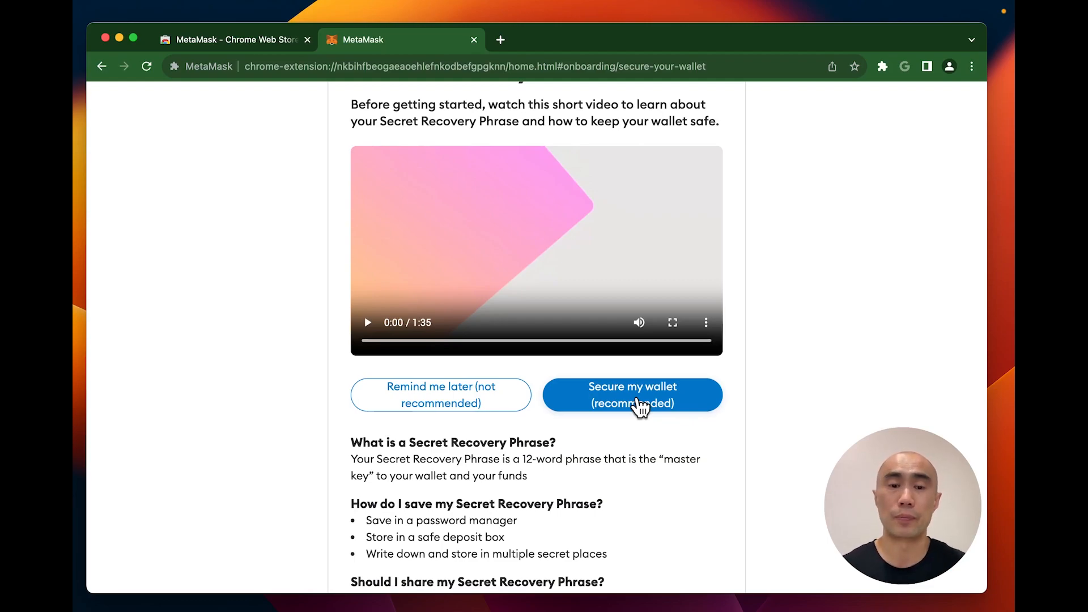
scroll(639, 407, down, 5)
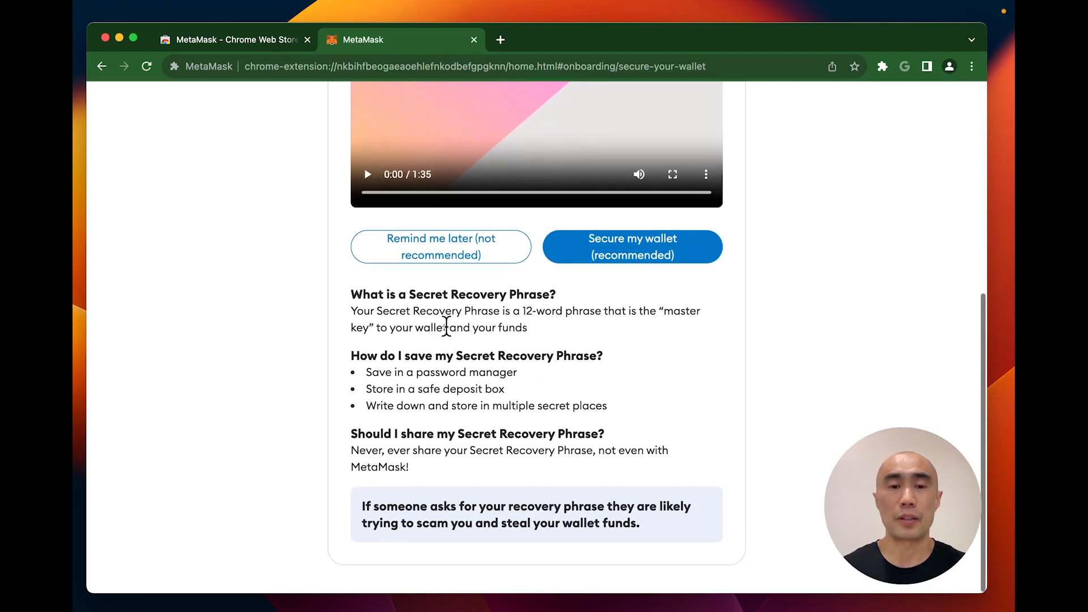
drag(512, 313, 594, 319)
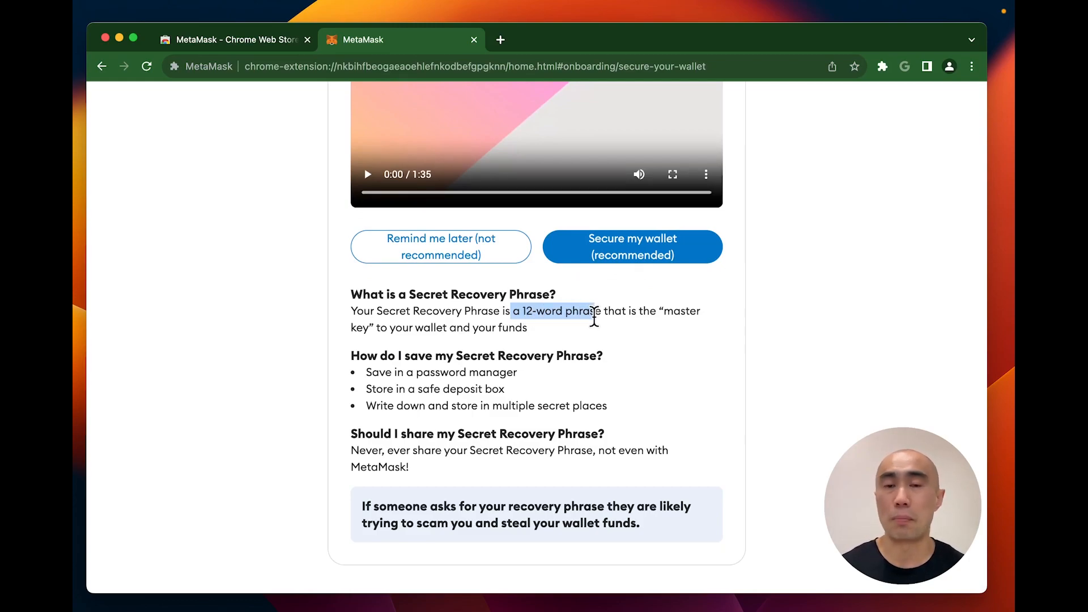
drag(408, 294, 544, 295)
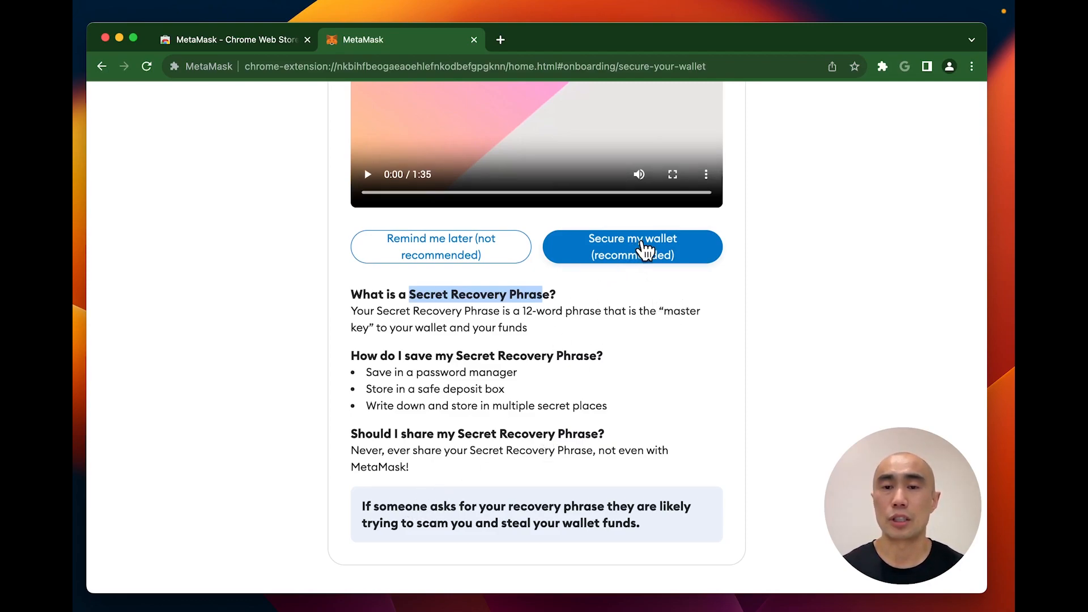
click(645, 249)
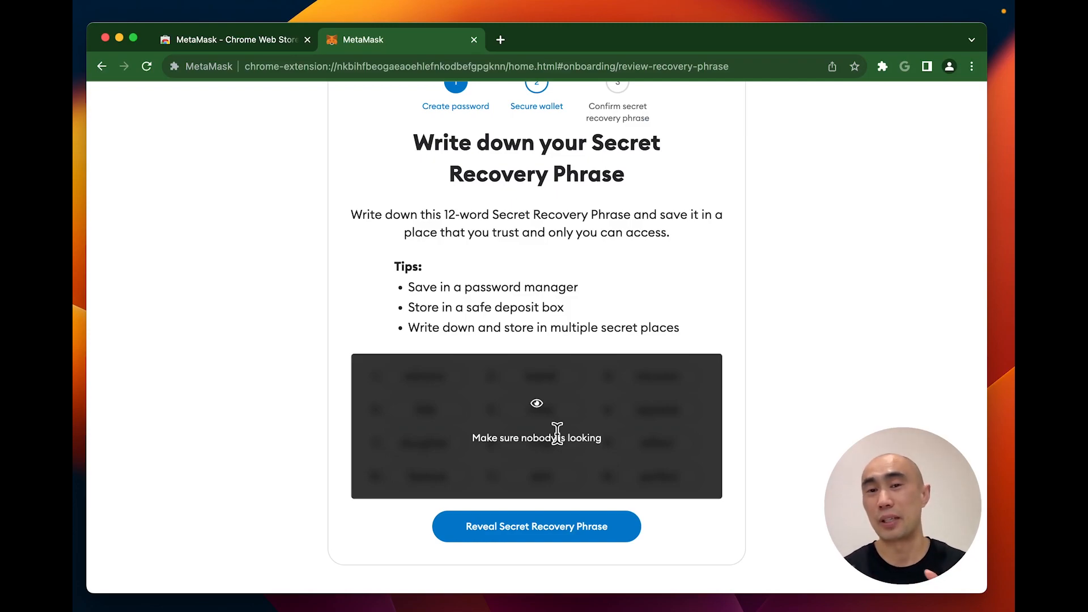
Step: Reveal the 12-word Secret Recovery Phrase and copy it to the clipboard
click(522, 527)
scroll(538, 517, down, 1)
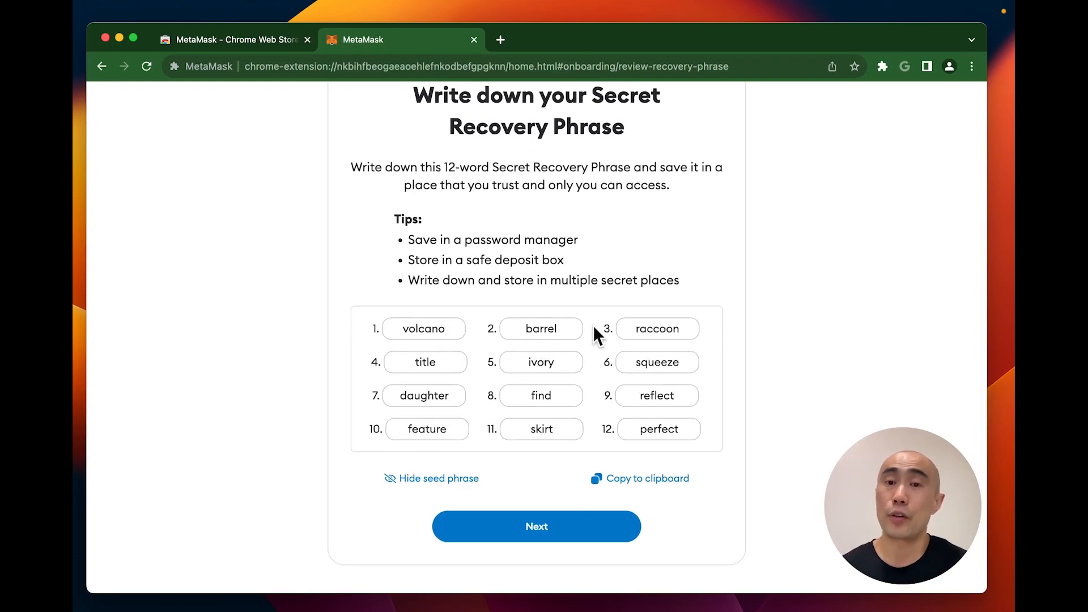
click(649, 482)
Step: Launch Sublime Text through Spotlight, then continue to the recovery phrase confirmation page
key(super+space)
text(su)
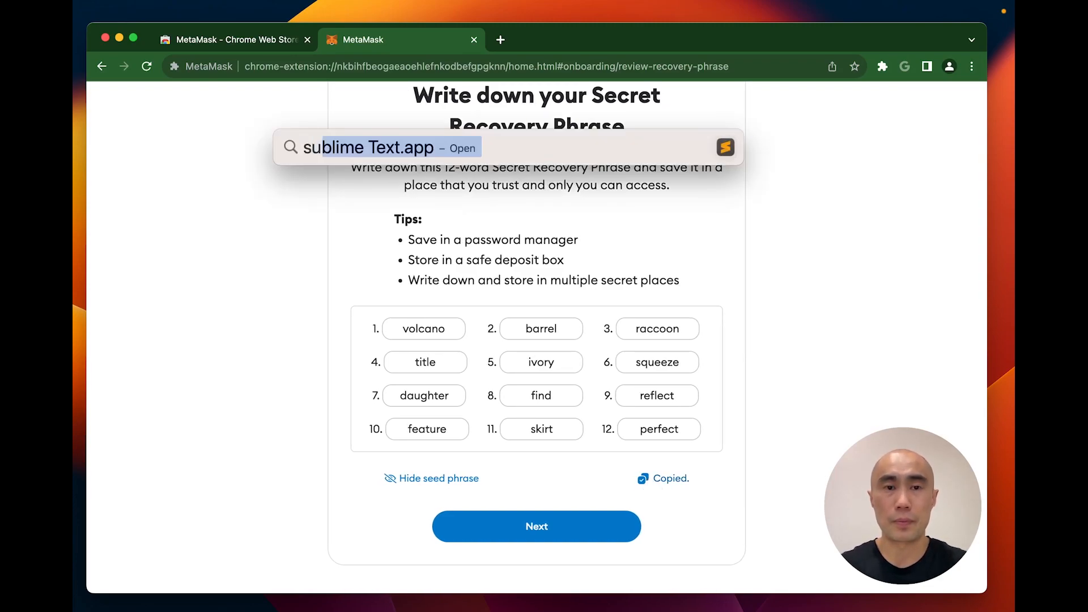
key(Return)
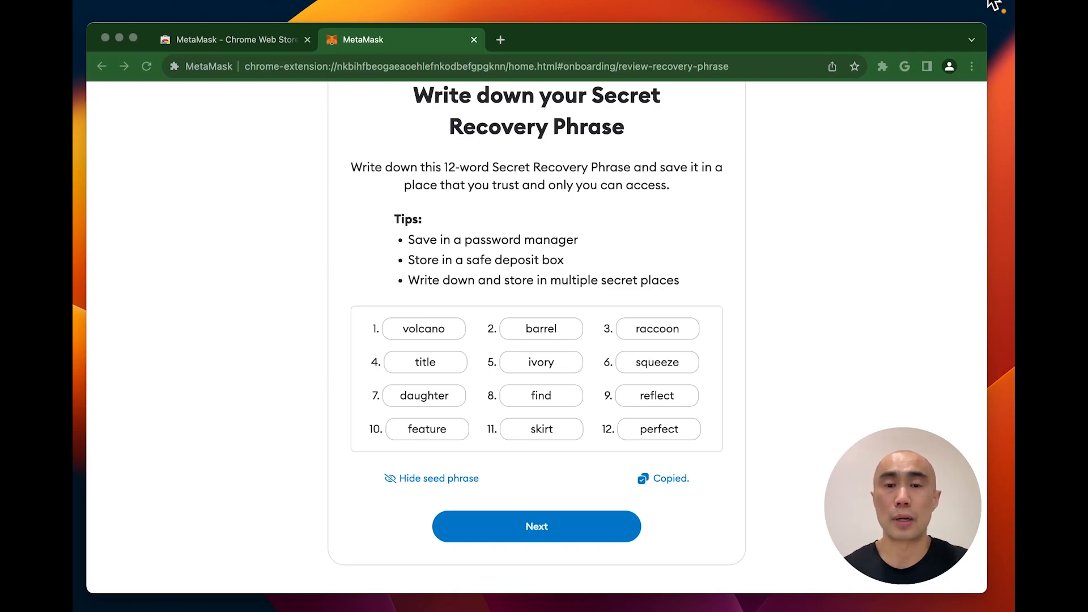
click(527, 524)
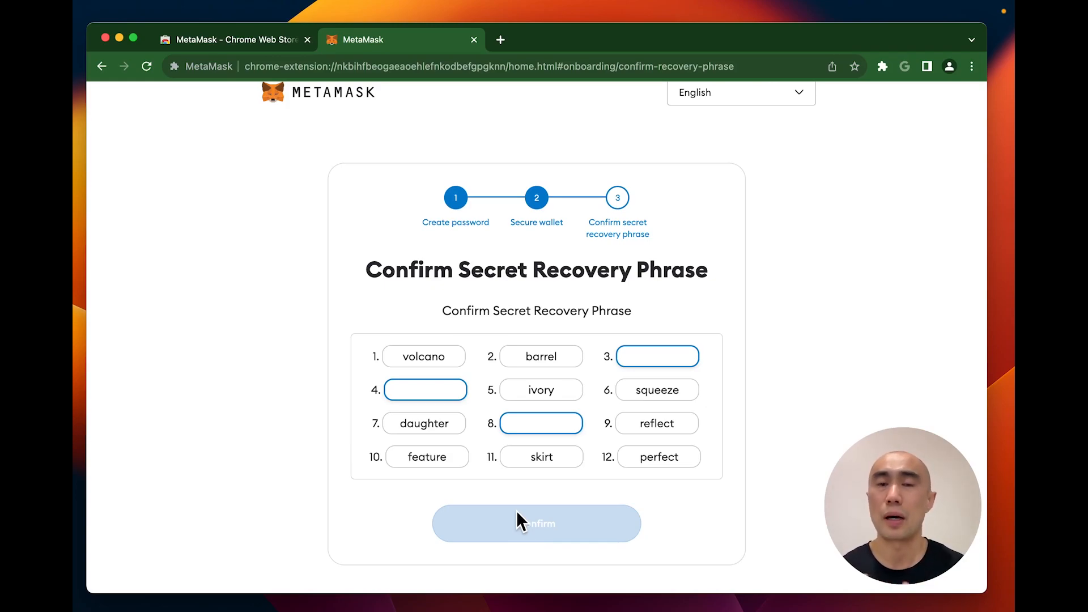
Step: Enter the three missing recovery phrase words in fields 3, 4 and 8
click(674, 361)
text(raccoon)
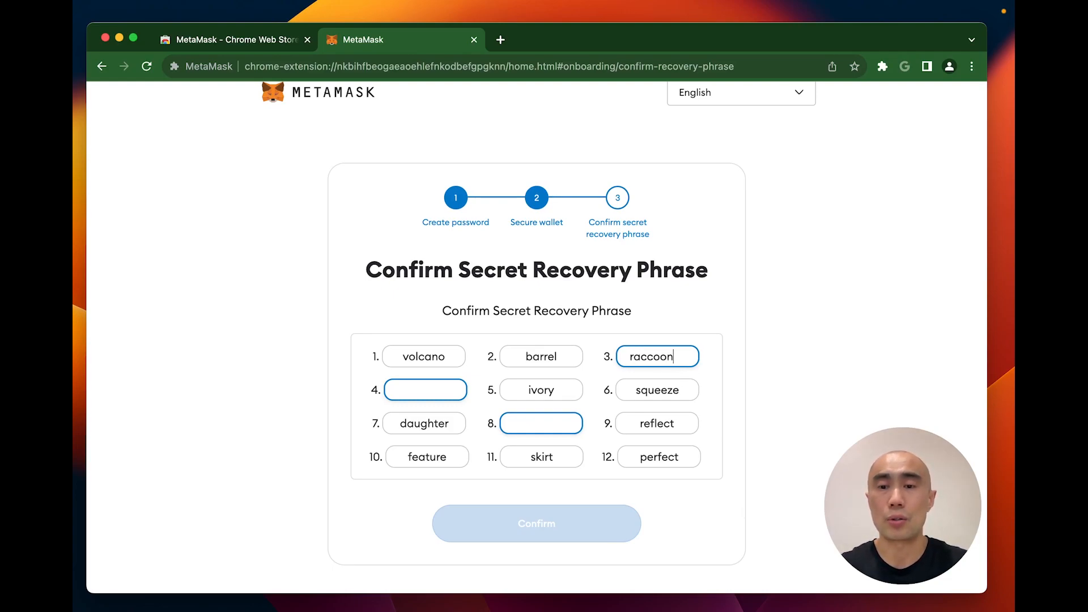
key(Tab)
text(title)
key(Tab)
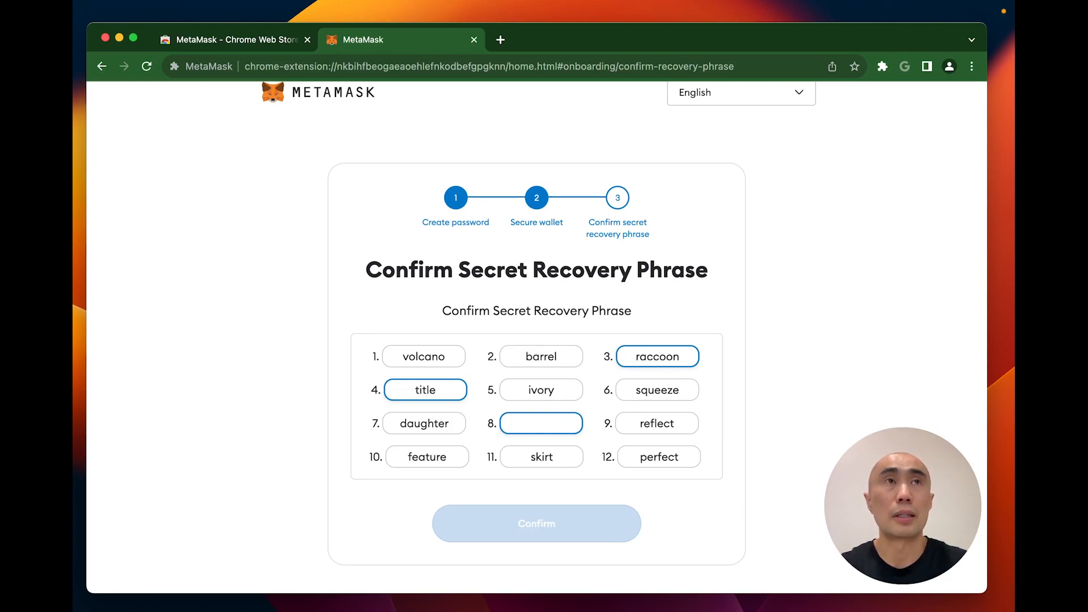
text(find)
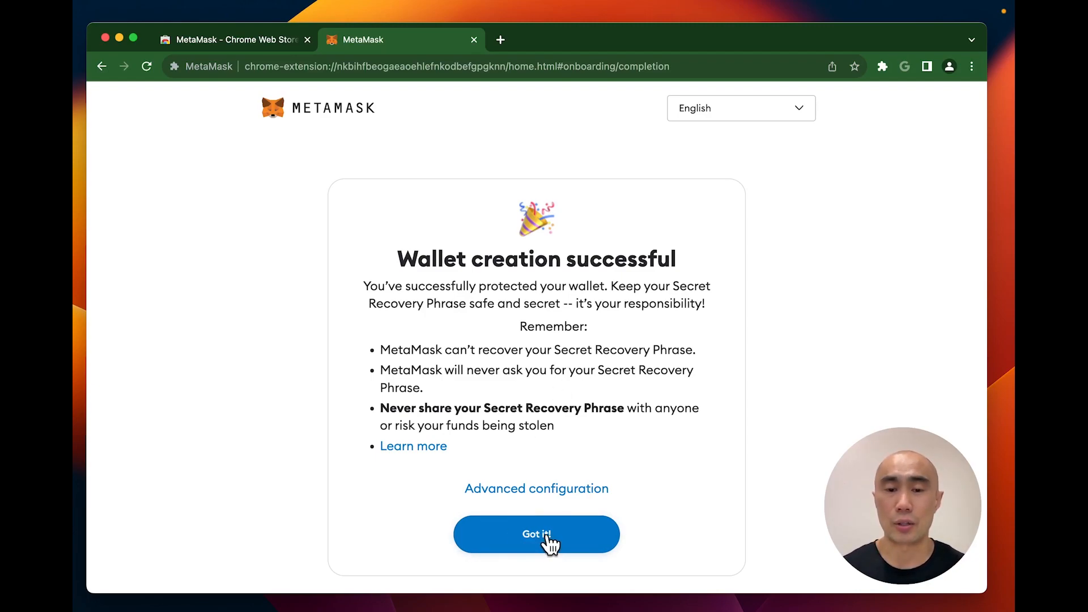
Step: Finish the onboarding tips, dismiss the What's new Swaps notice, and show the network list
click(548, 543)
click(541, 570)
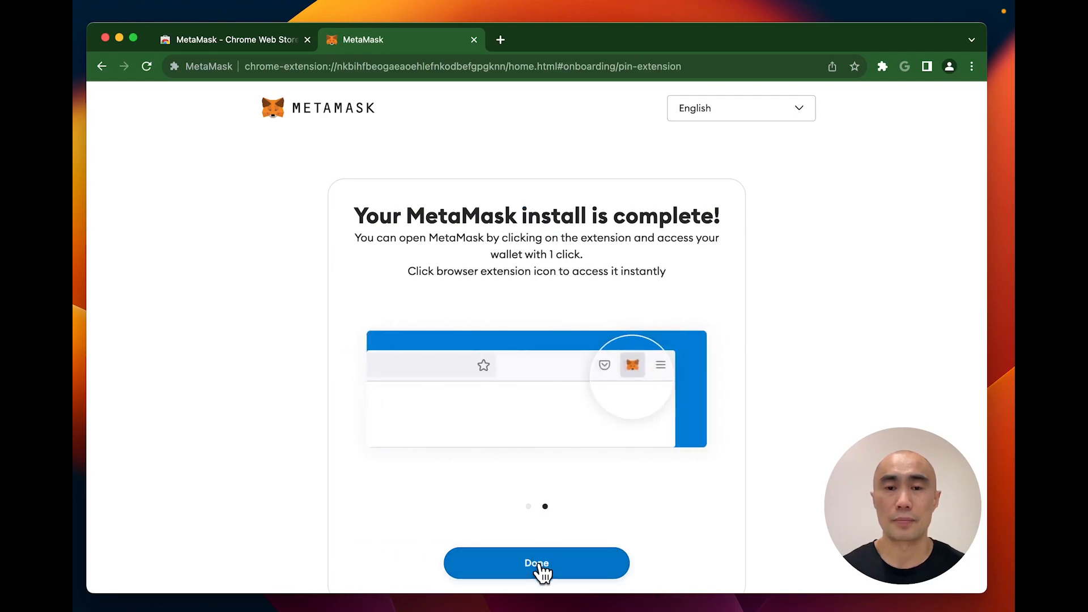
click(538, 566)
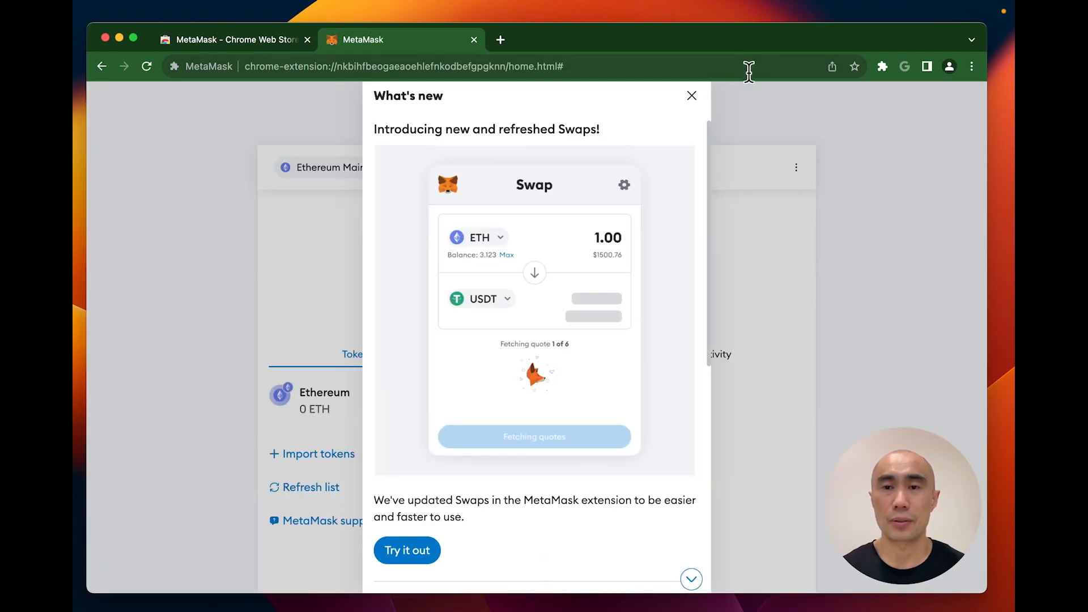
click(692, 97)
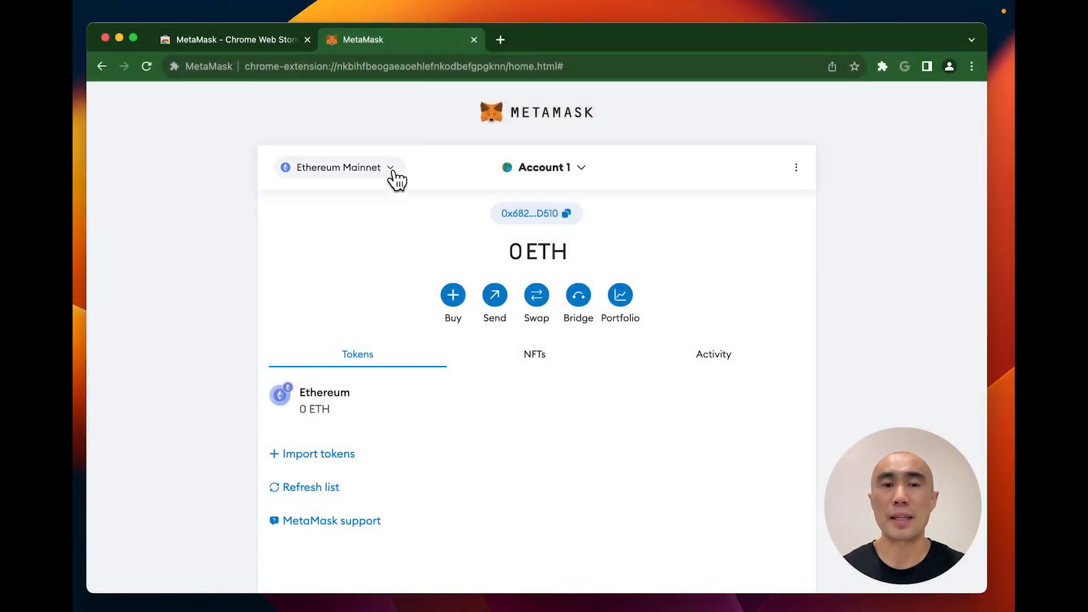
click(391, 169)
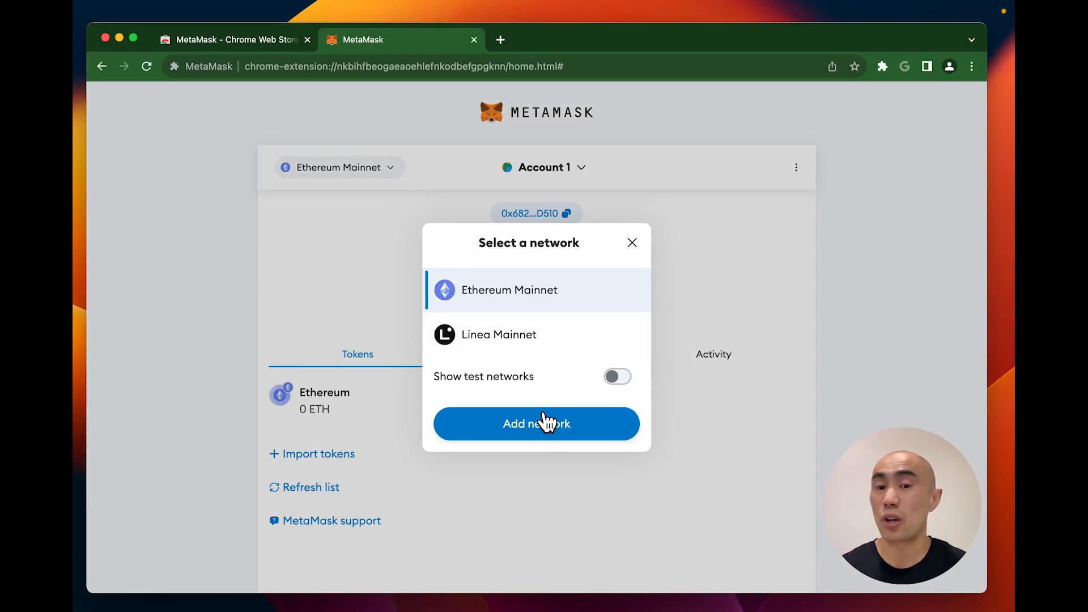
Step: Close the network list and highlight the 0 ETH balance on the Account 1 home
click(633, 244)
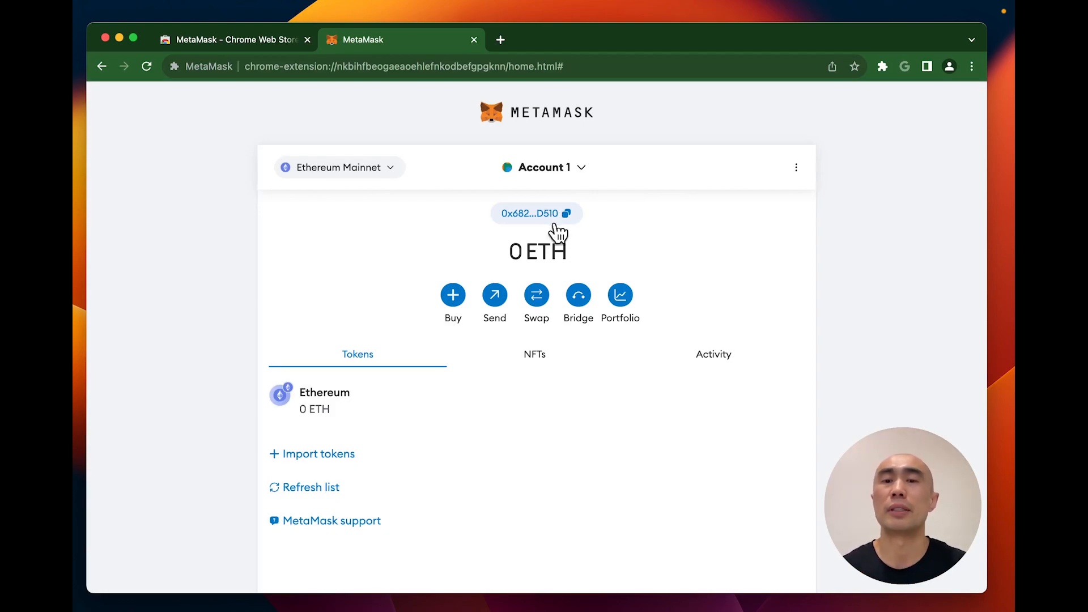
drag(551, 251, 565, 250)
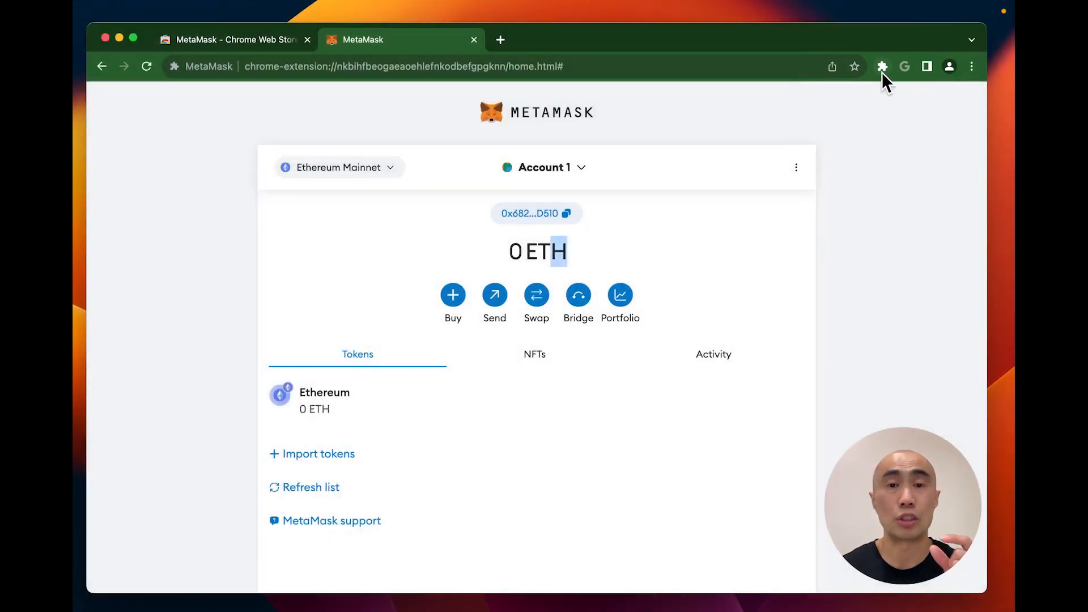
Step: Pin MetaMask to Chrome's toolbar from the Extensions menu
click(882, 73)
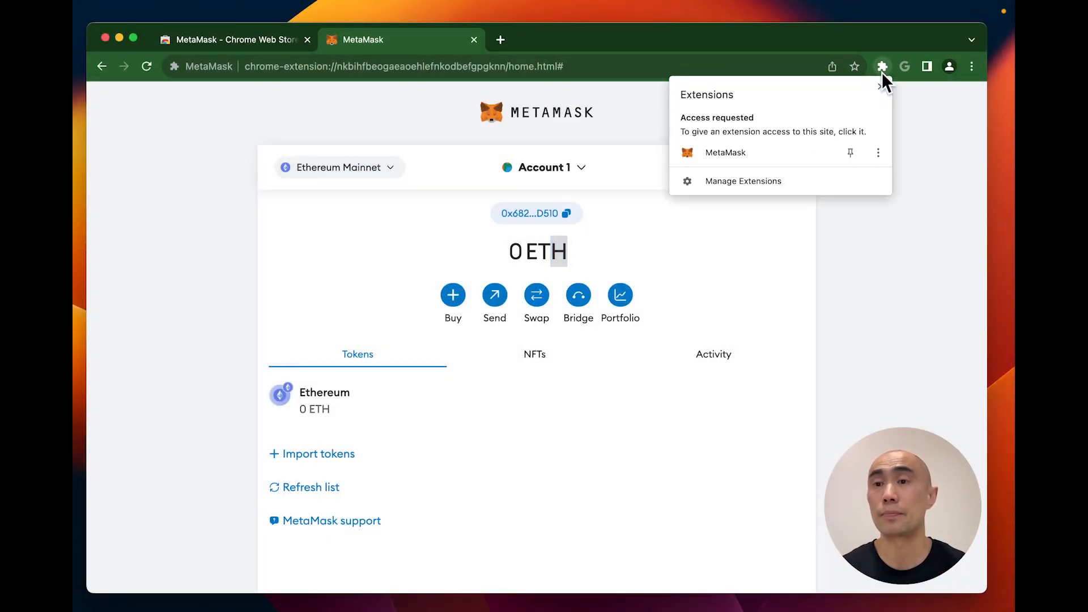
click(850, 151)
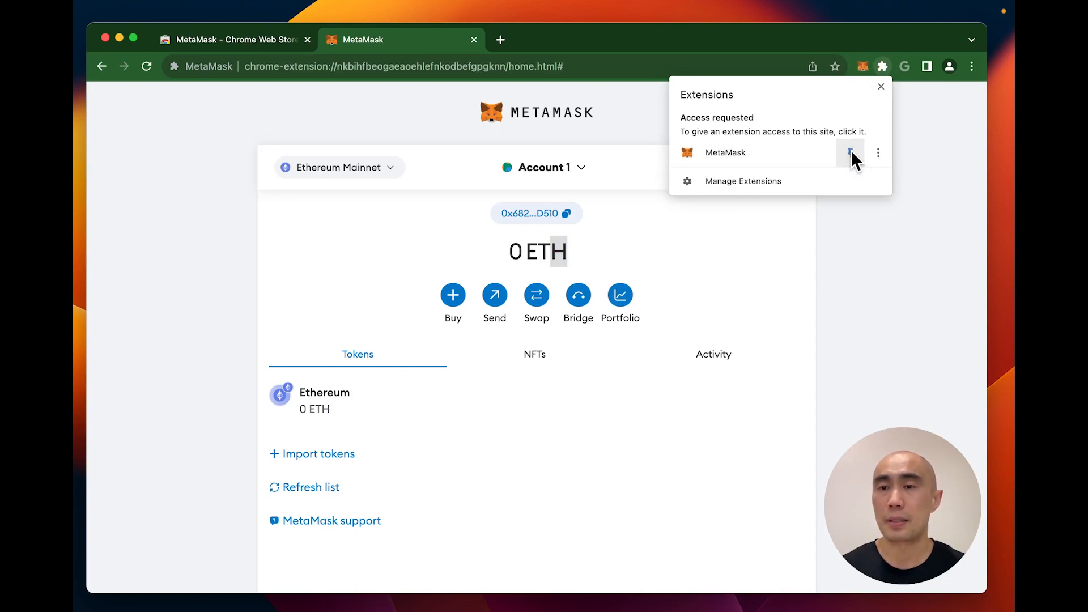
click(869, 42)
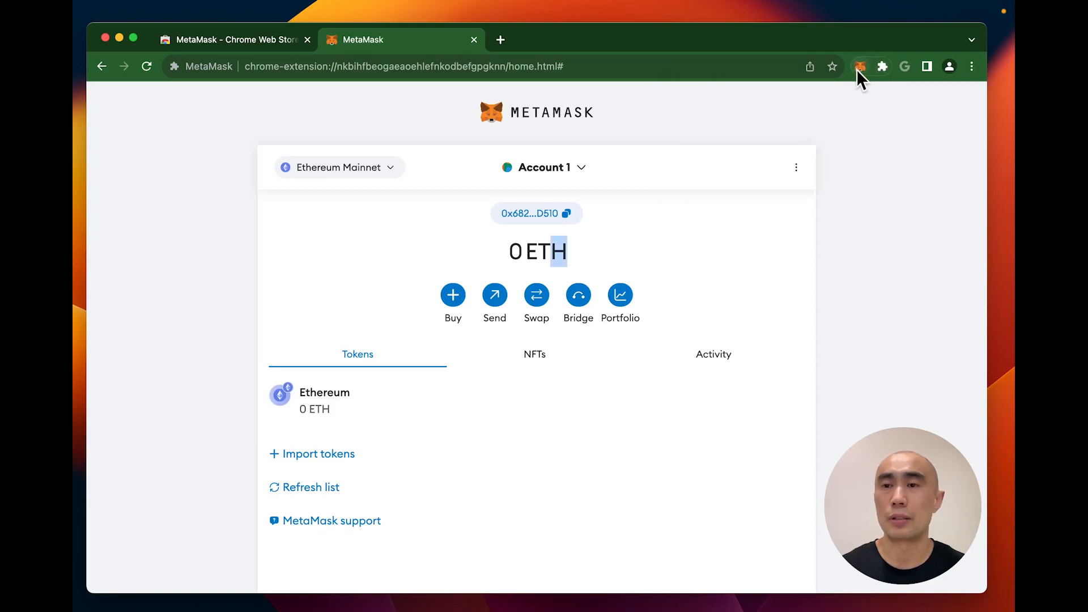
Step: Open the MetaMask popup, clear its three introductory tips, and close it
click(861, 67)
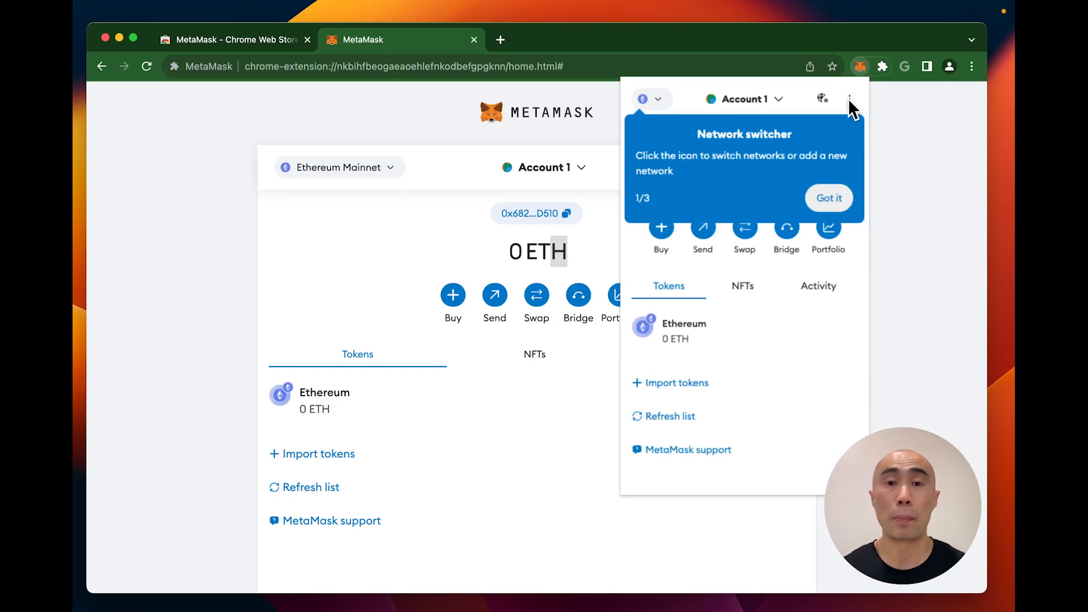
click(828, 204)
click(828, 204)
click(828, 199)
key(Escape)
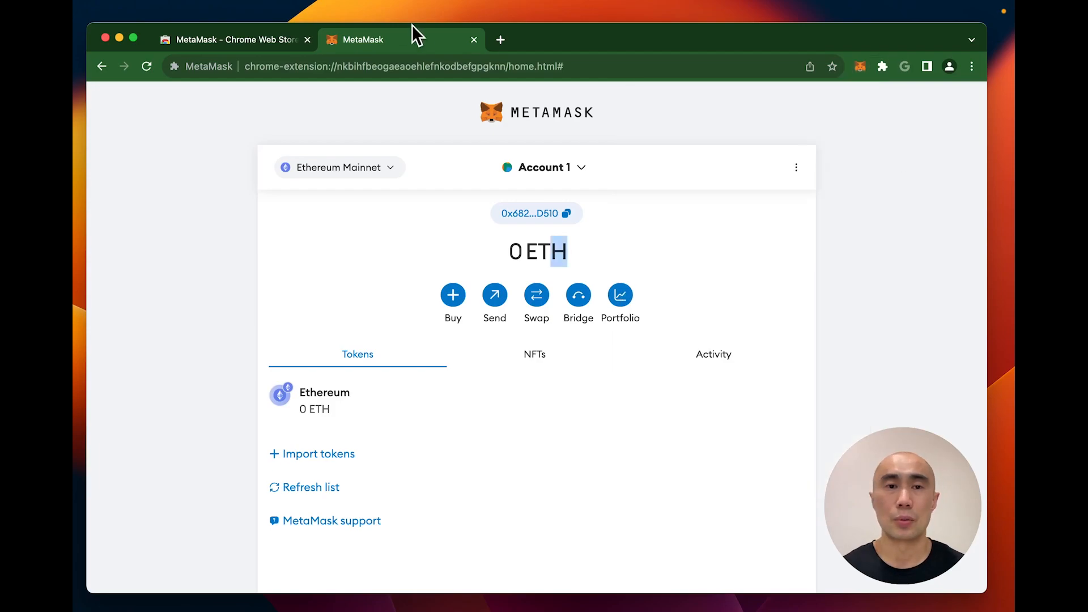
Step: Close the full-page wallet tab and lock MetaMask from the popup's options menu
click(474, 40)
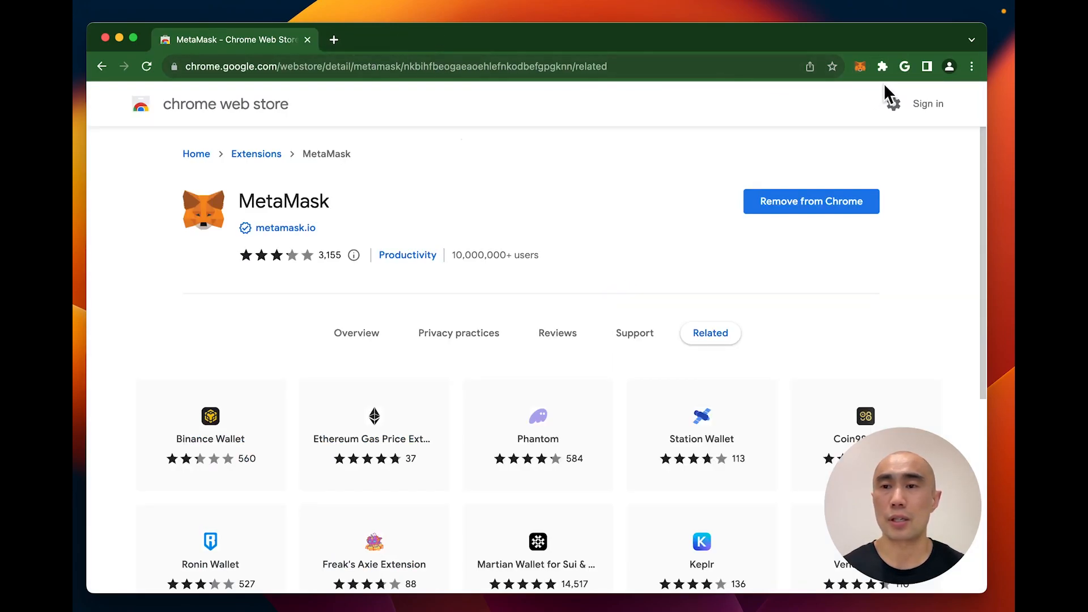
click(860, 66)
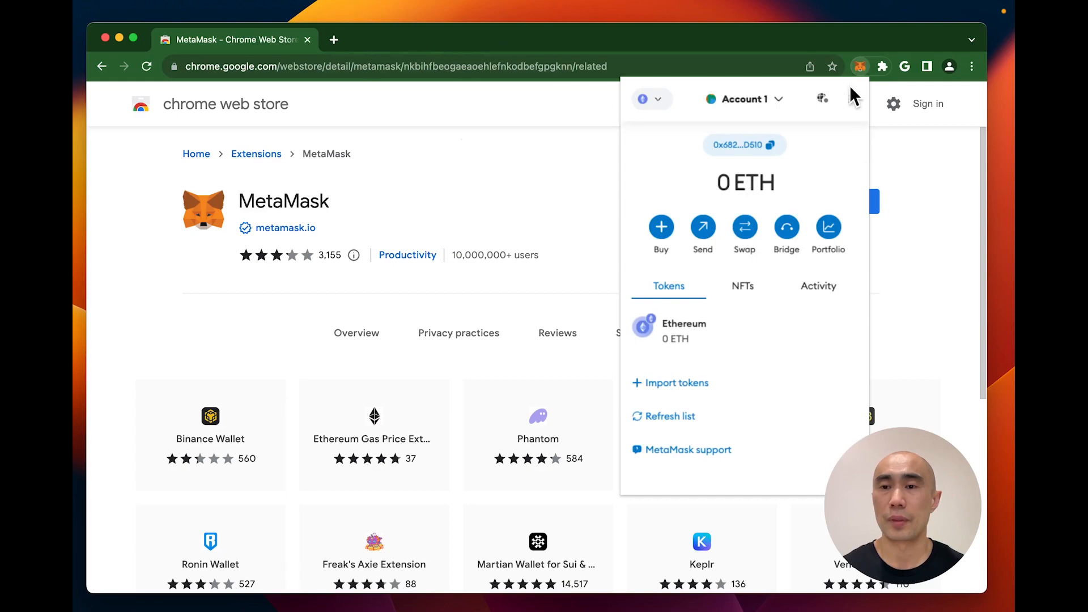
click(849, 99)
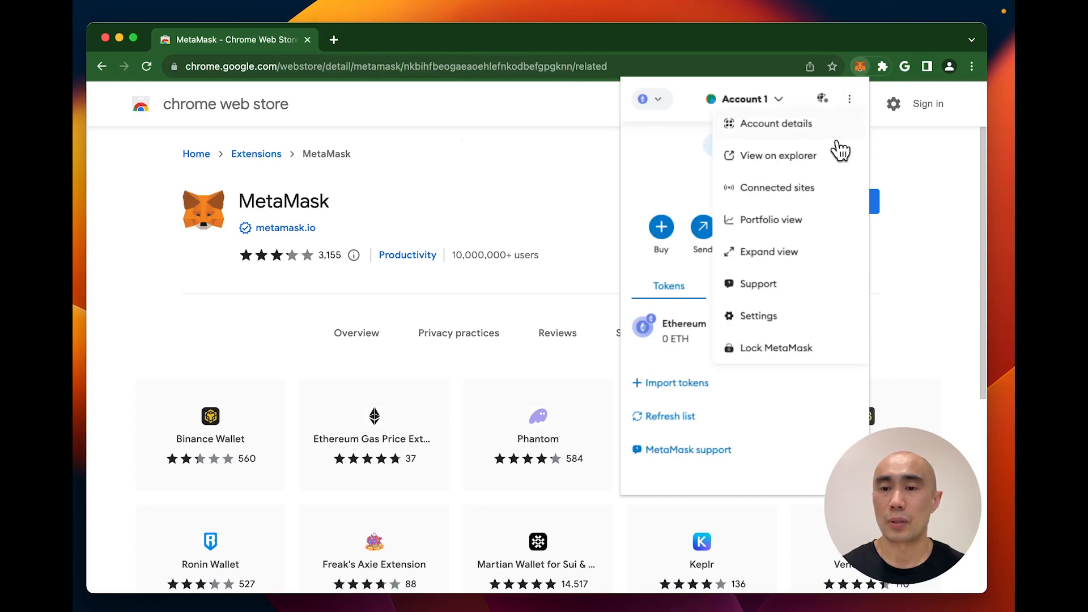
click(788, 348)
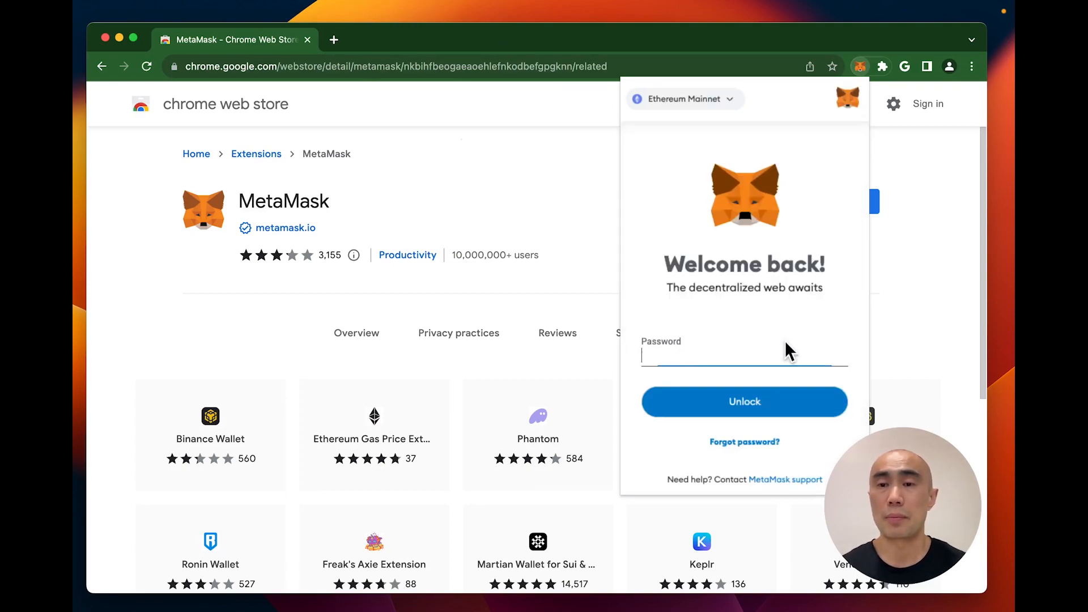
Step: Unlock the wallet with its password, view the account options, then close the popup
click(733, 362)
text(*****)
key(BackSpace)
key(BackSpace)
key(BackSpace)
key(BackSpace)
key(BackSpace)
text(********)
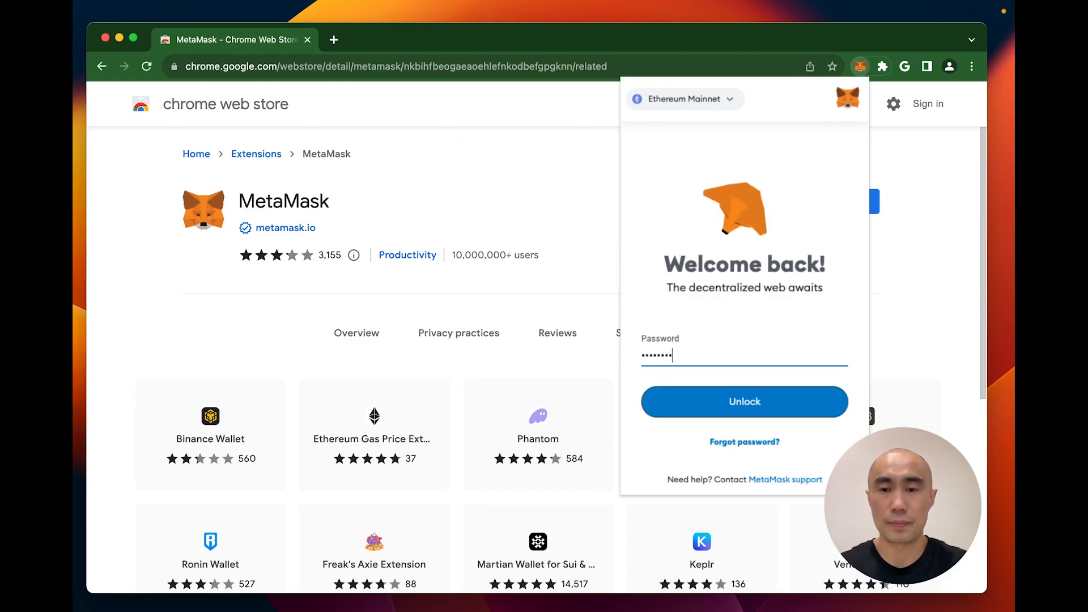
key(Return)
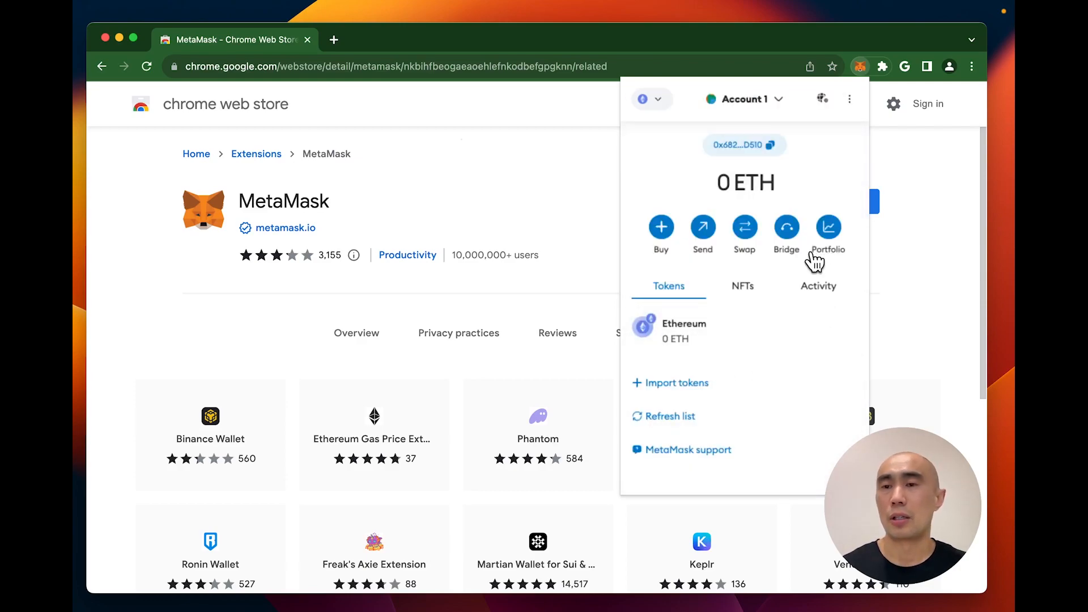
click(849, 98)
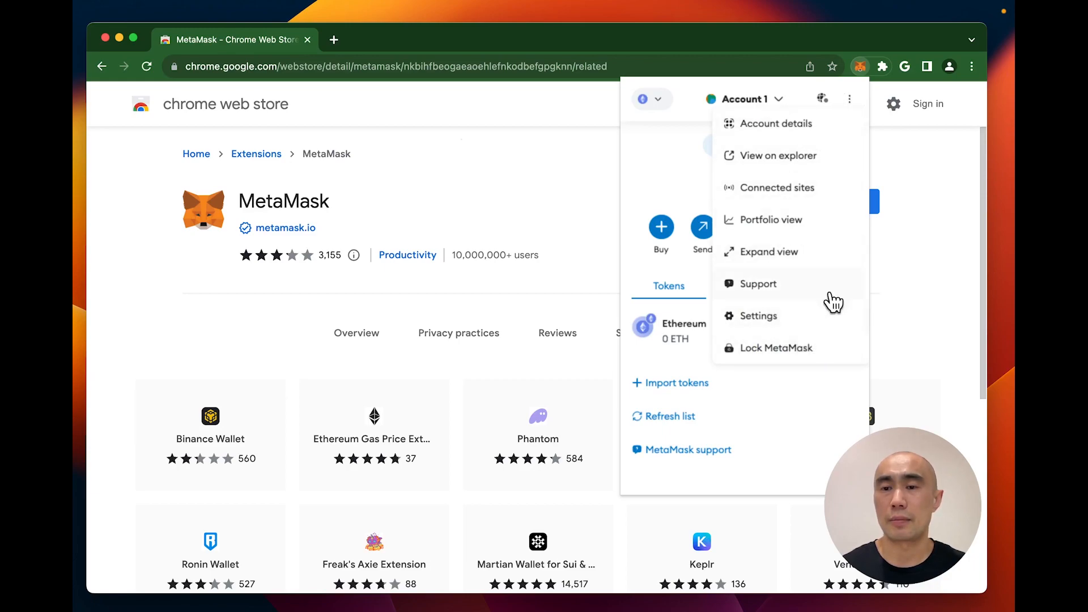
click(862, 67)
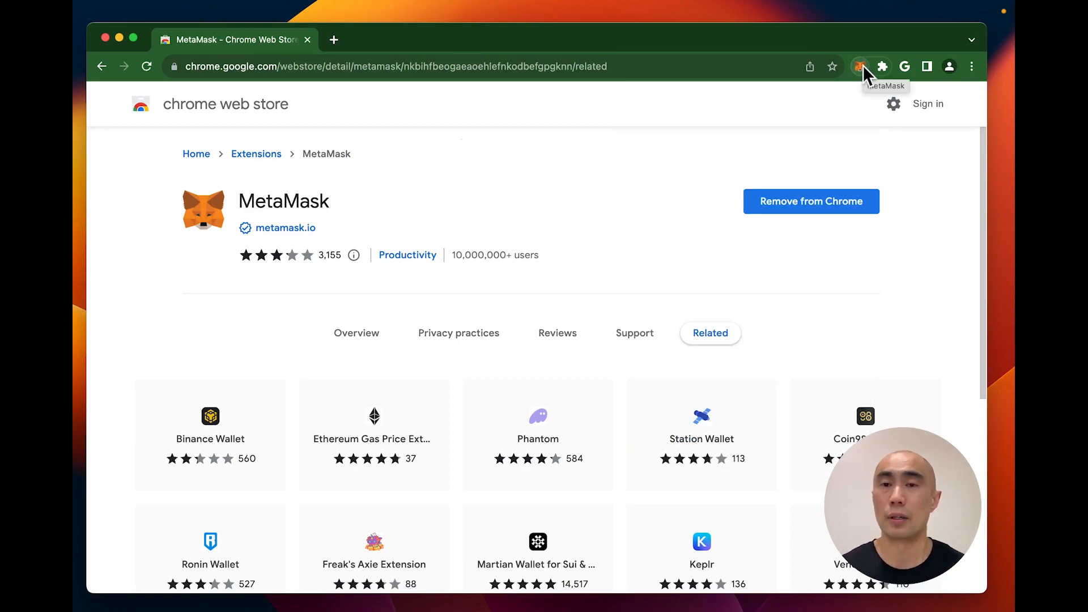
Step: Remove the MetaMask extension from Chrome via the extensions menu
click(860, 67)
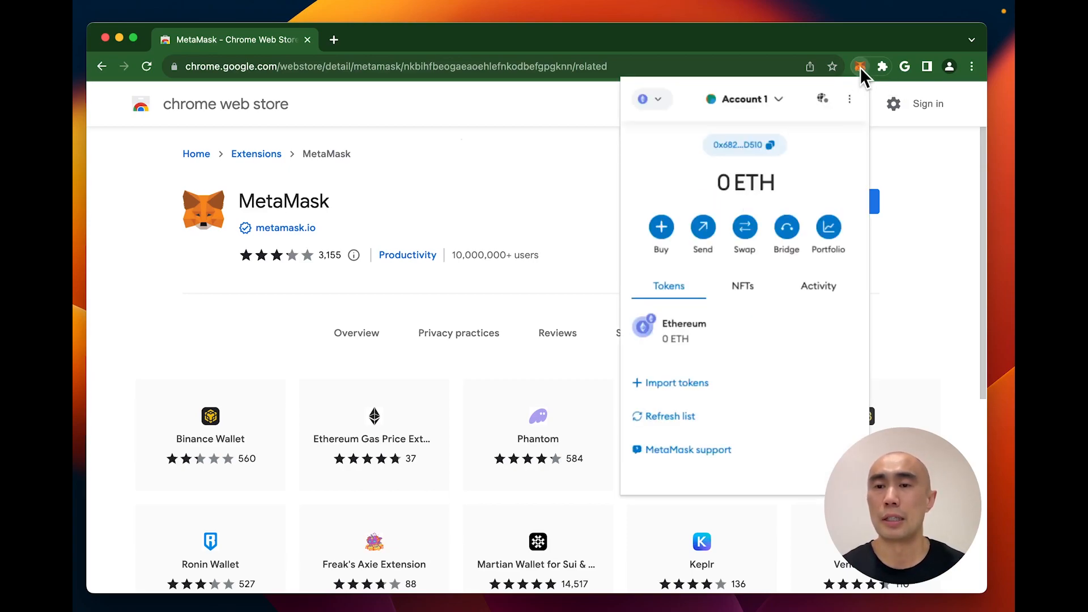
click(883, 66)
click(878, 167)
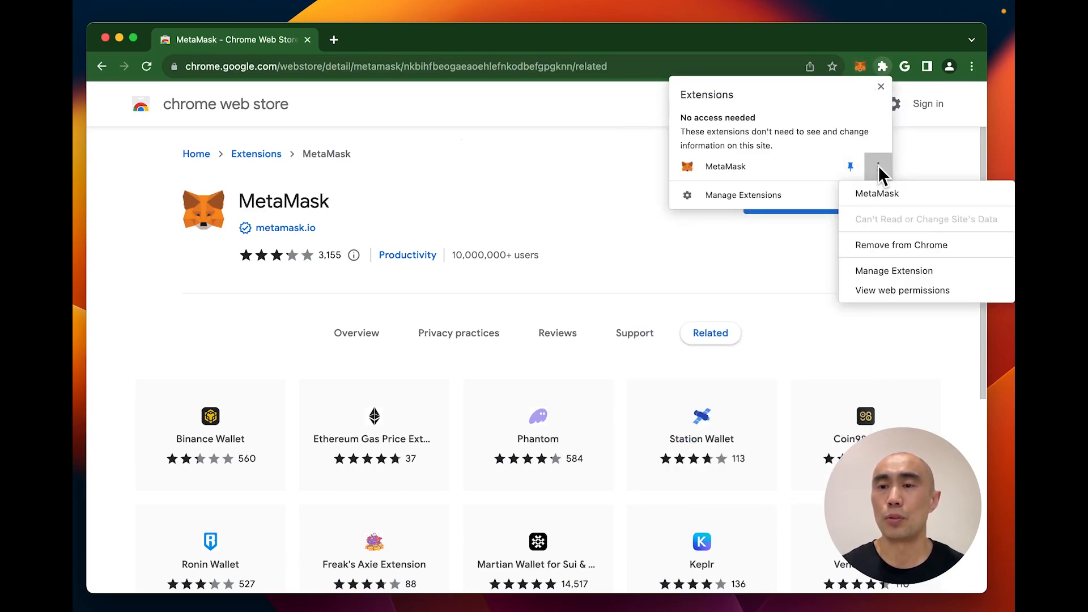
click(919, 243)
click(828, 166)
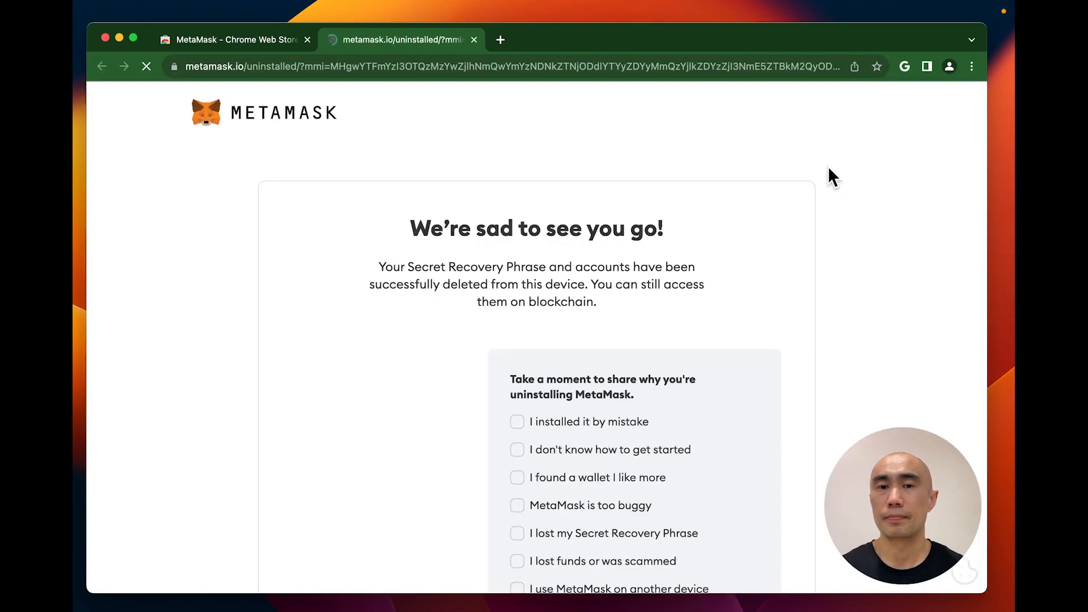
Step: Close the uninstall feedback page and reinstall MetaMask from the Chrome Web Store
key(super+w)
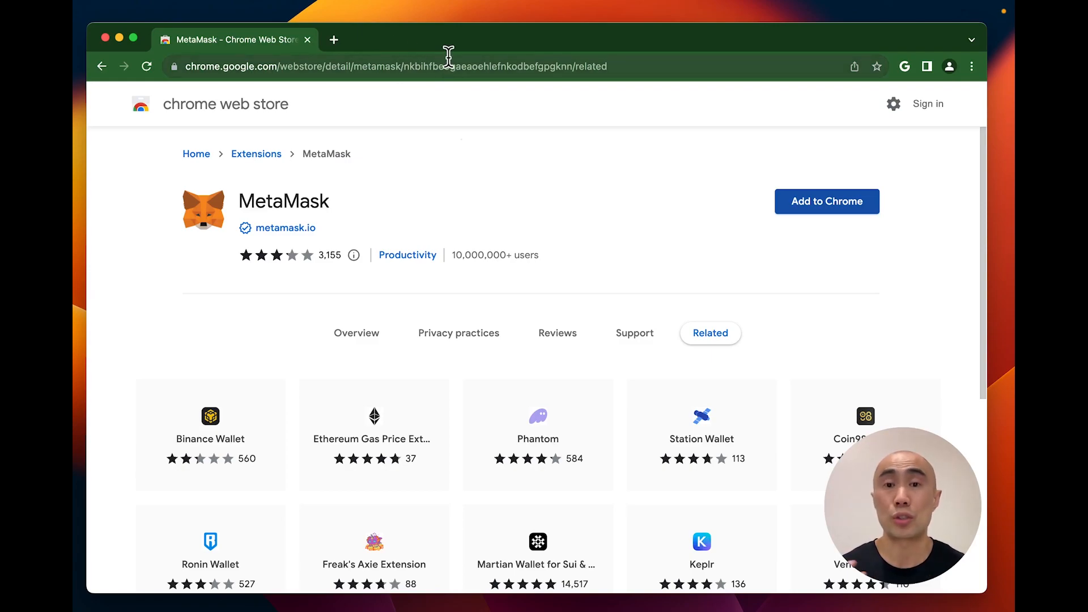
click(839, 204)
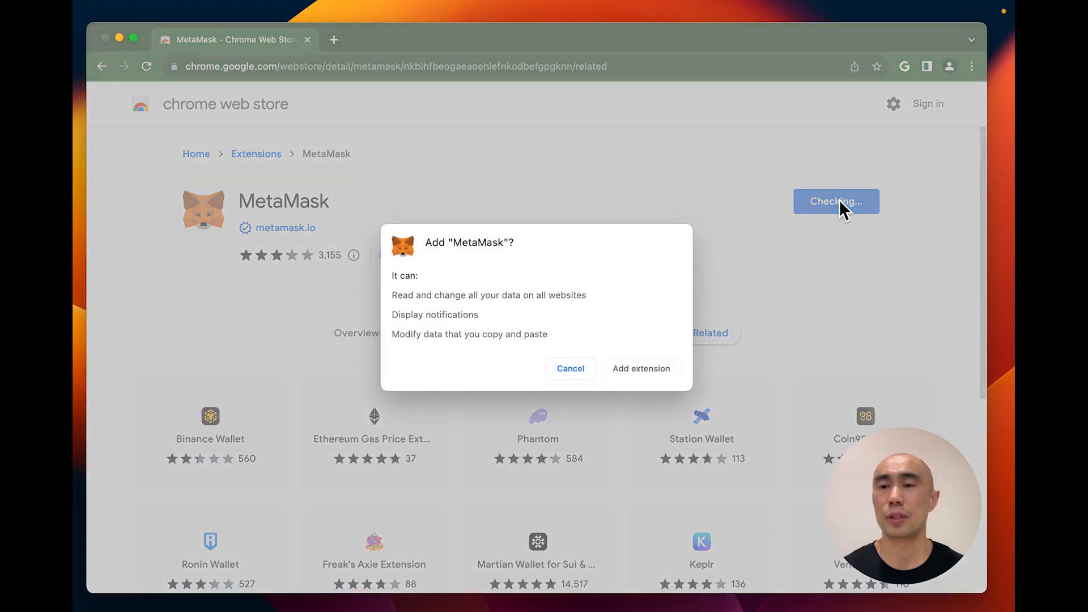
click(632, 370)
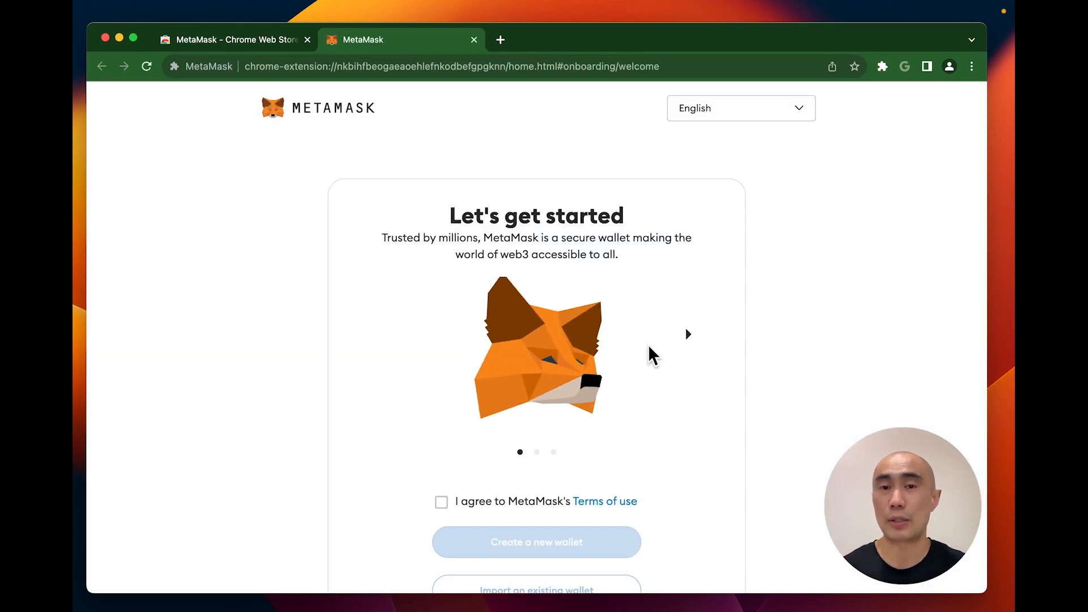
Step: Accept the terms of use, choose Import an existing wallet, and agree to usage data
scroll(649, 347, down, 3)
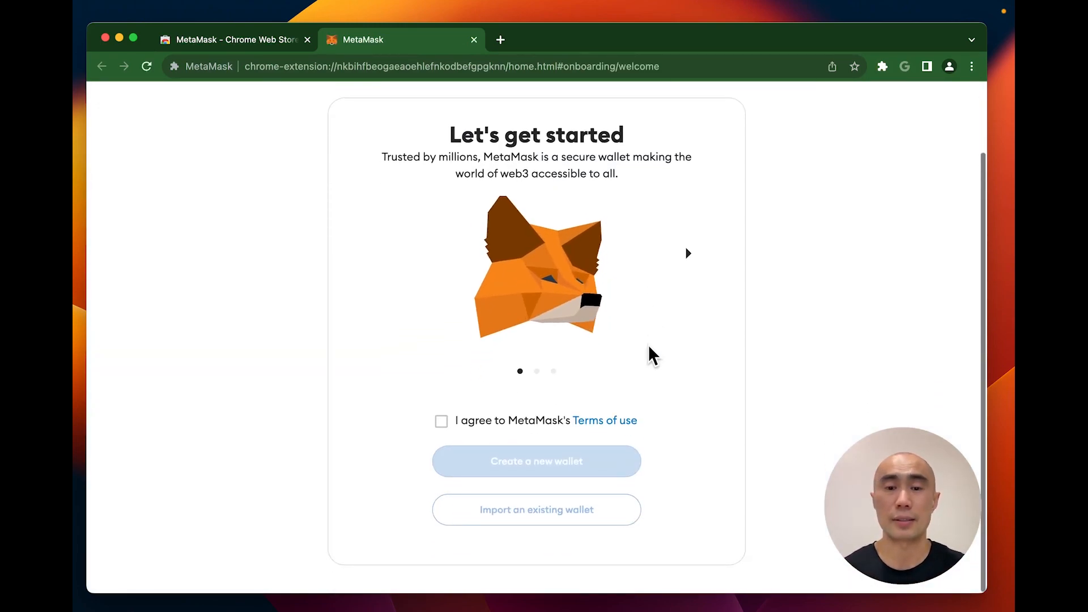
click(440, 422)
click(558, 520)
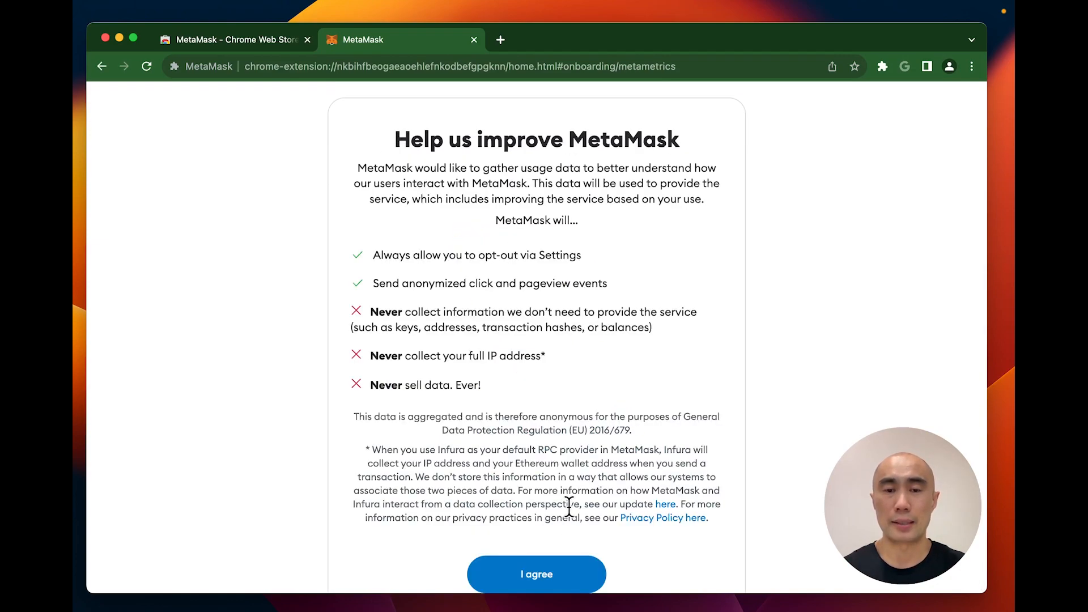
scroll(569, 507, down, 3)
click(564, 460)
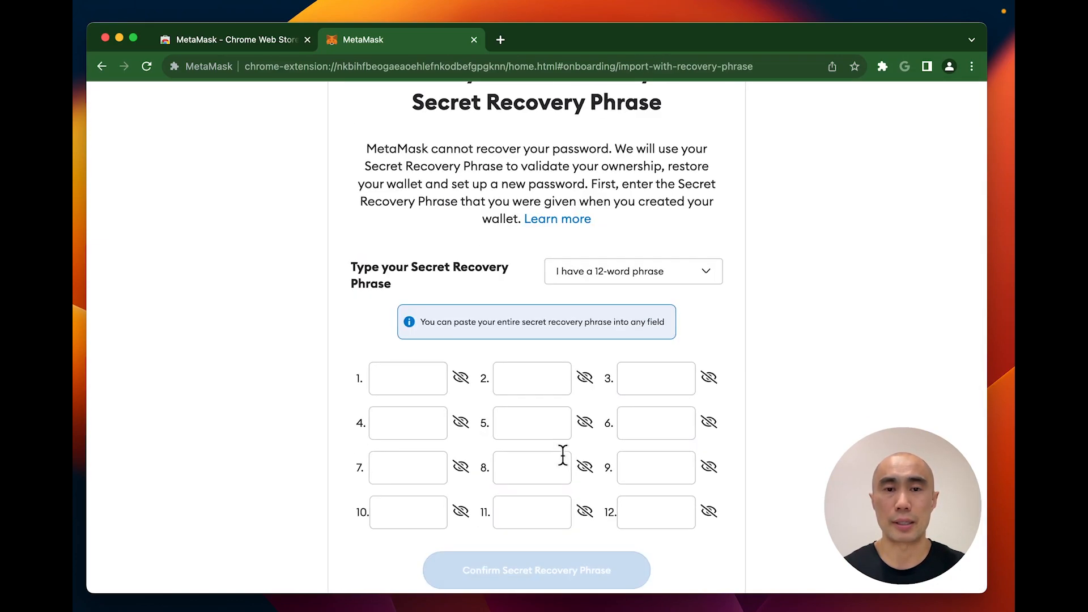
Step: Paste the 12-word Secret Recovery Phrase into the fields and confirm it
key(super+Tab)
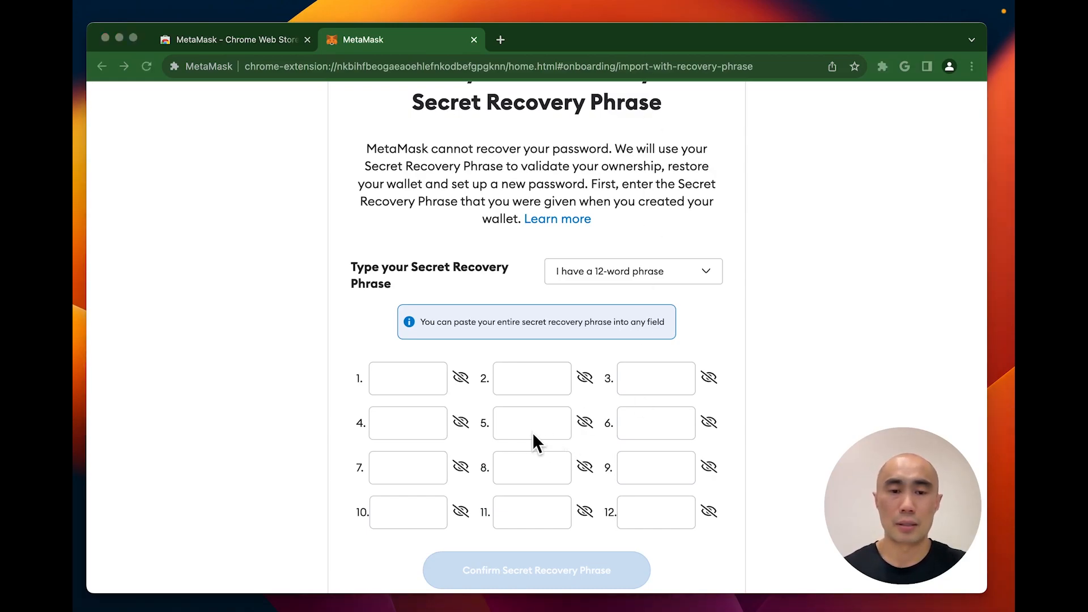
scroll(534, 433, down, 2)
click(399, 315)
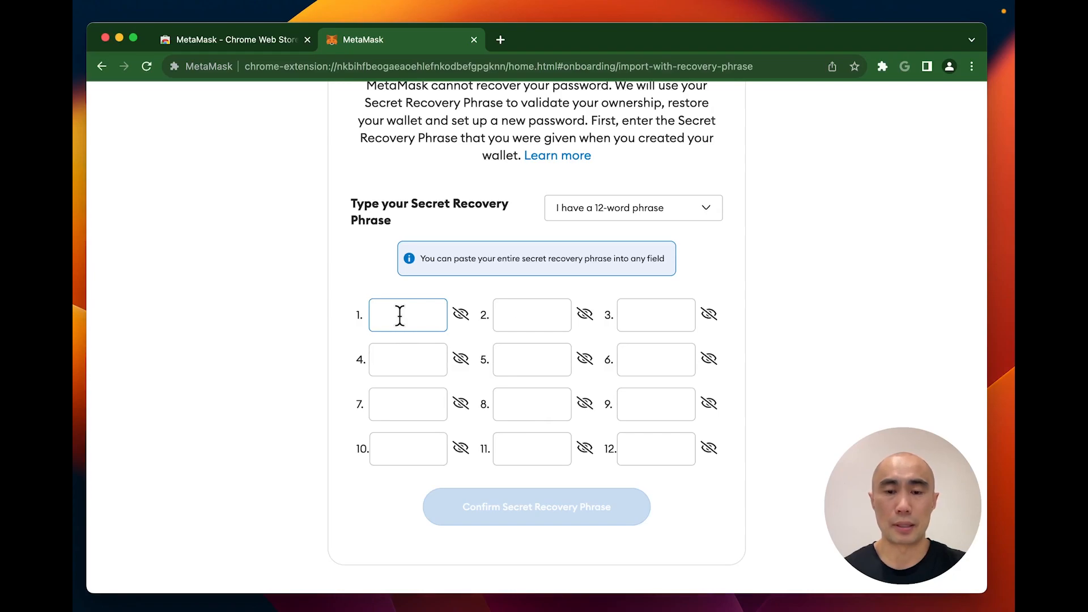
key(super+v)
click(569, 510)
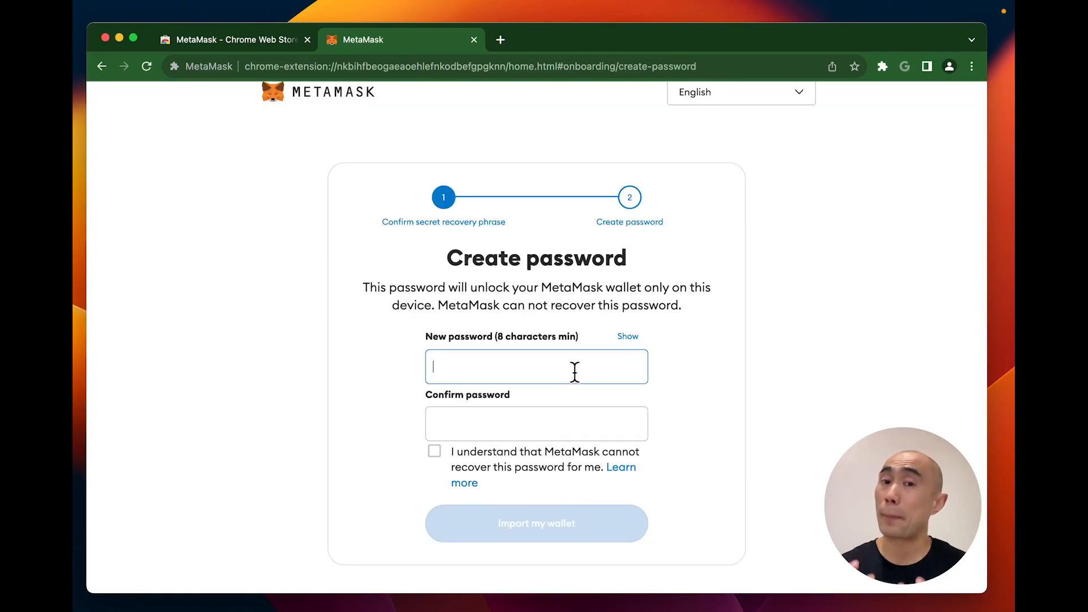
Step: Enter and confirm the new wallet password, tick the acknowledgement, and import the wallet
text(••••••••)
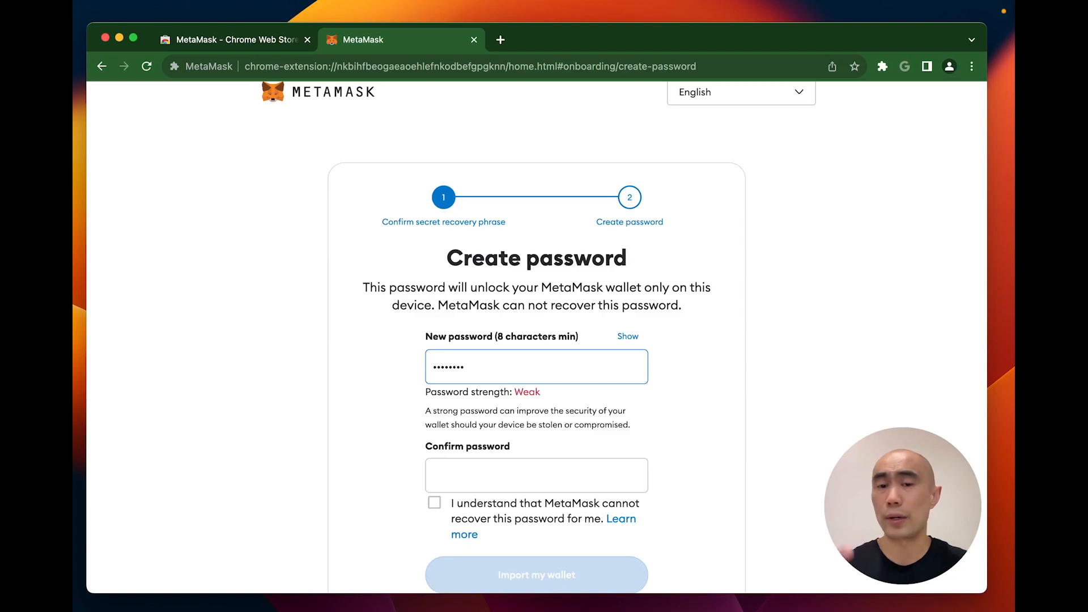
key(Tab)
text(•••)
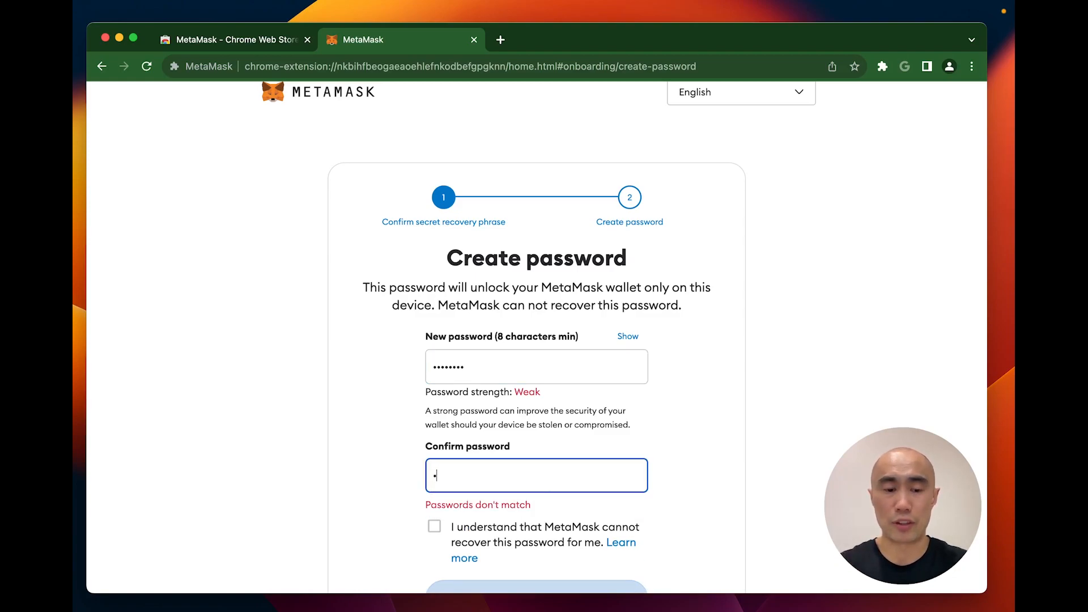
text(•••••)
scroll(595, 428, down, 2)
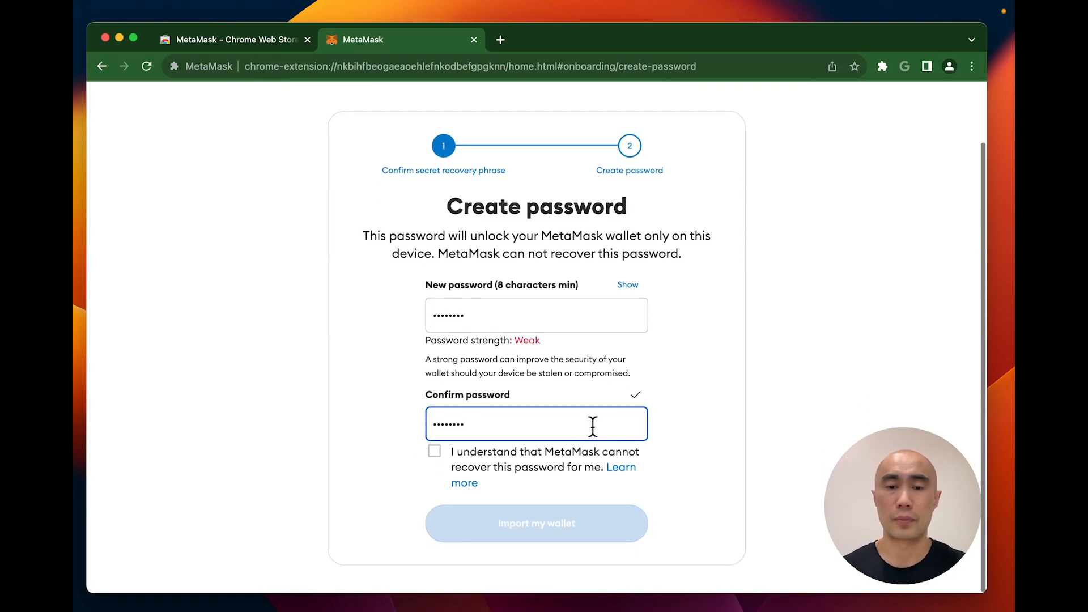
click(434, 452)
click(550, 524)
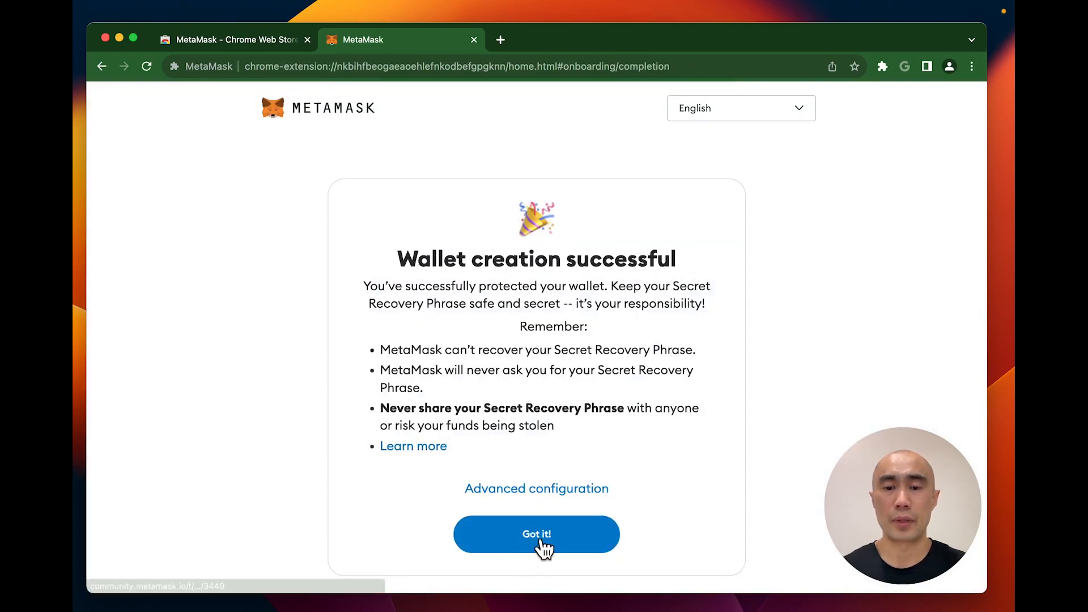
Step: Click through Got it, Next and Done, then close the What's new announcement
click(538, 544)
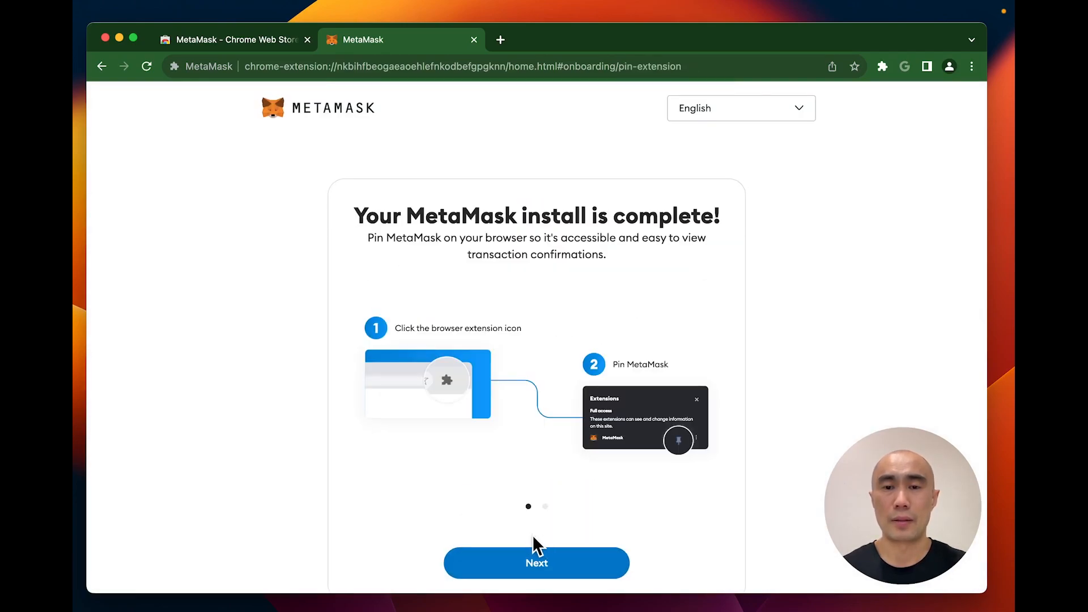
click(532, 564)
click(532, 563)
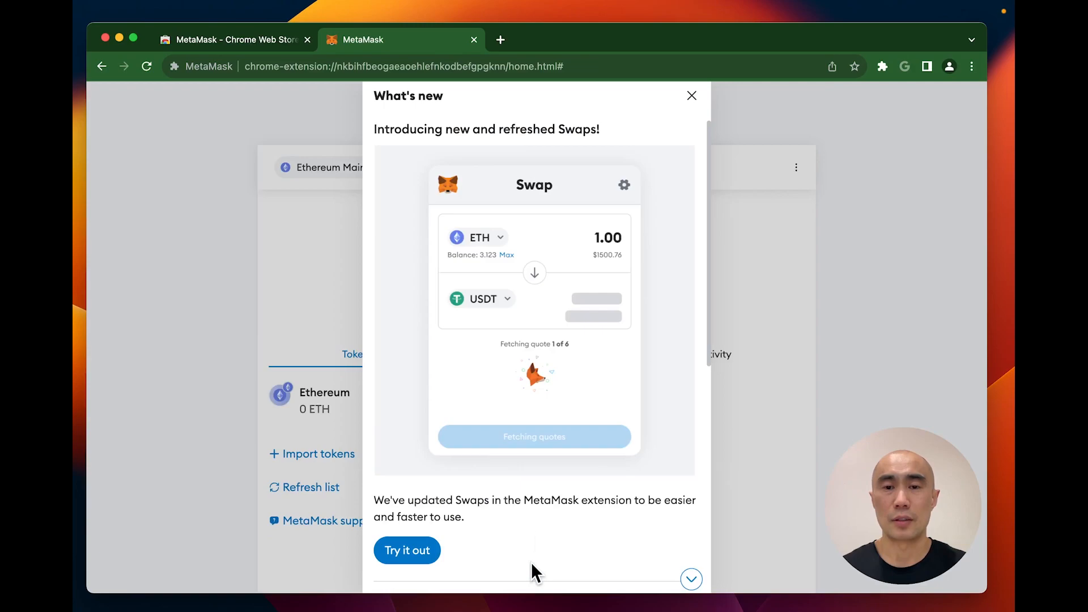
click(692, 96)
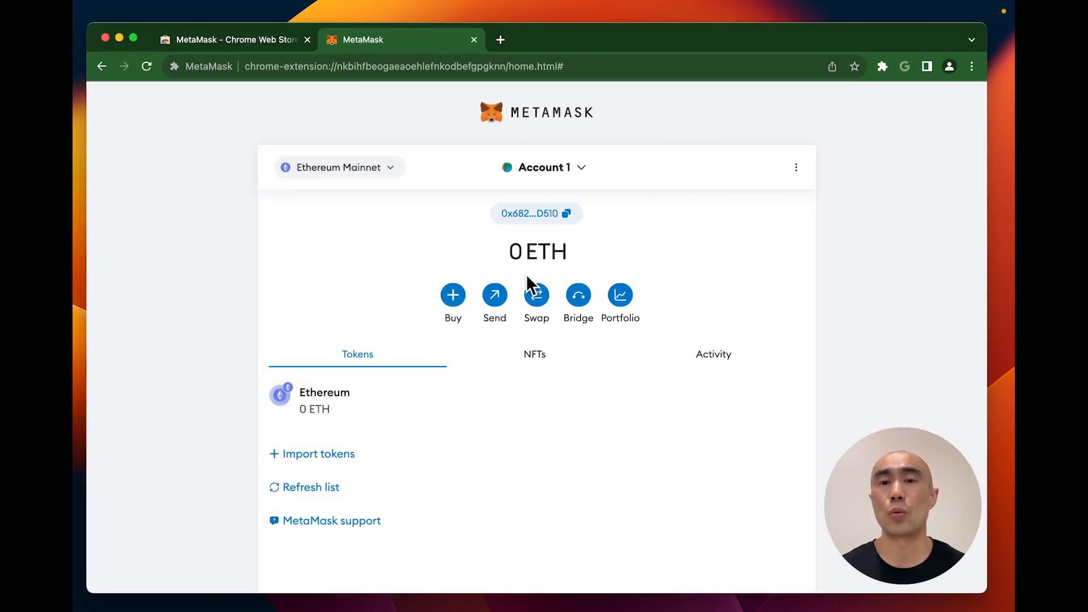